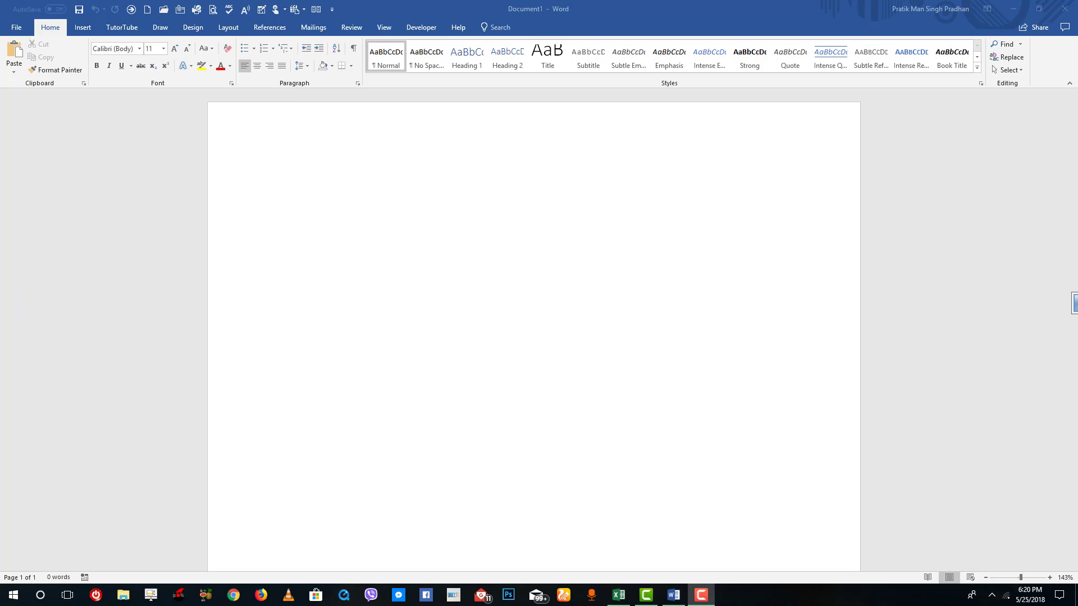
Enter the sample lines "sifidfidsjfi", "s", "gdf", "gd", "fgdf" and "dfg" as separate paragraphs on the first page.
{"action": "left_click", "coordinate": [466, 206]}
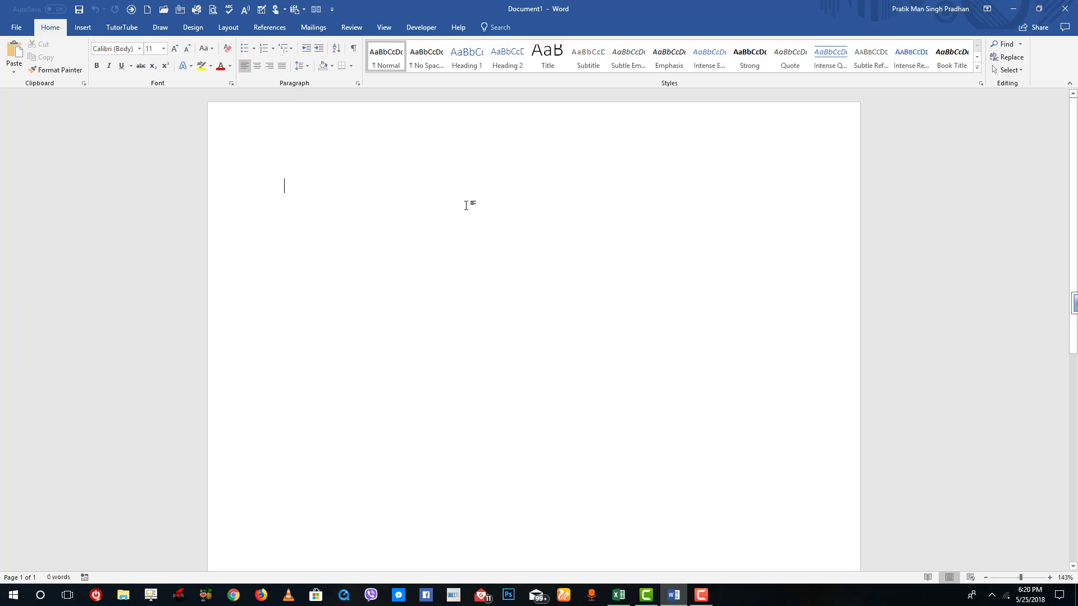
{"action": "type", "text": "sifidfidsjfi"}
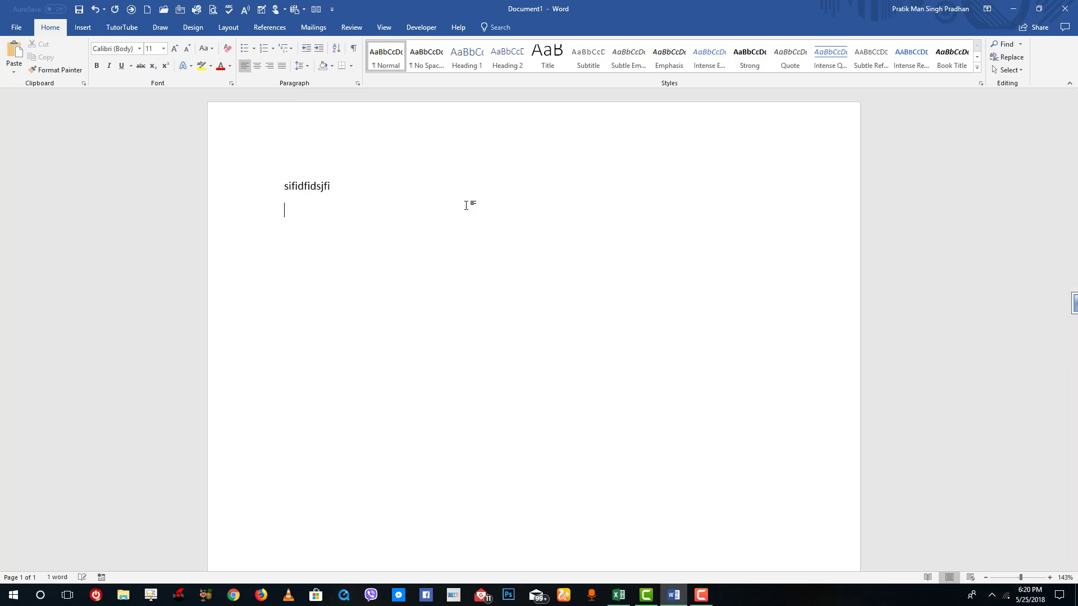
{"action": "type", "text": "s gdf gd fgdf dfg"}
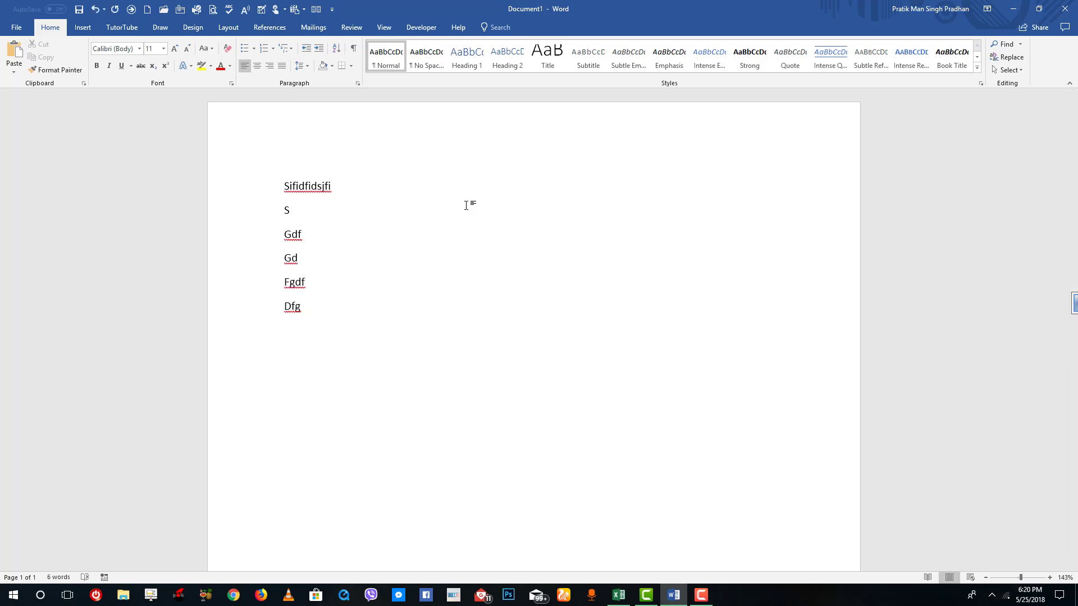
Insert a page break and enter "tryrtyrtyr", "ty", "rty", "rty", "rt", "ytr" and "y" as separate paragraphs on the new page.
{"action": "key", "text": "ctrl+Return"}
{"action": "type", "text": "tryrty"}
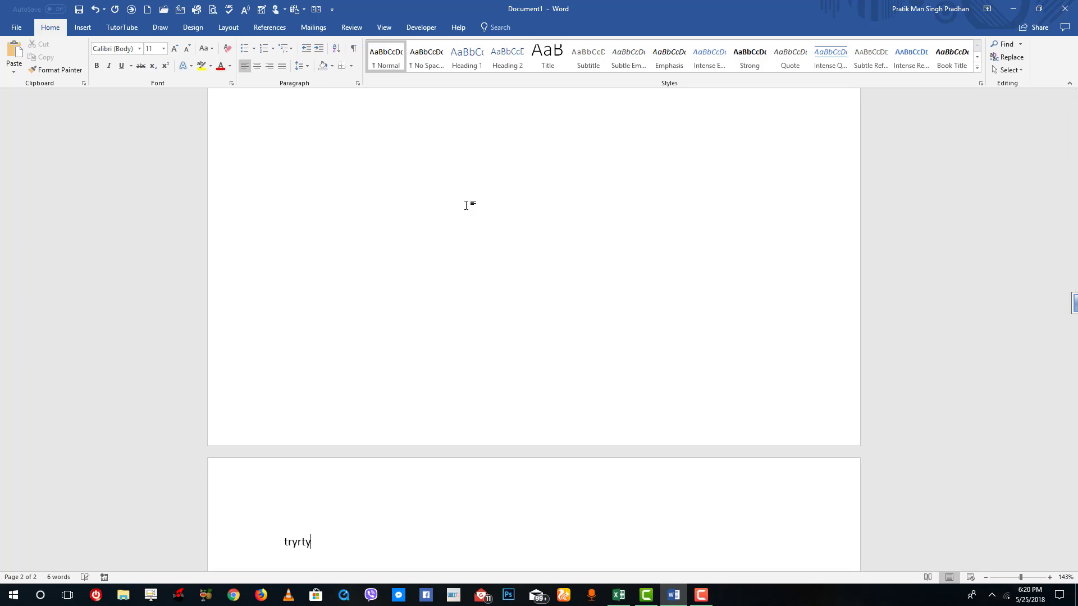
{"action": "type", "text": "rtyr ty rty rty rt ytr y"}
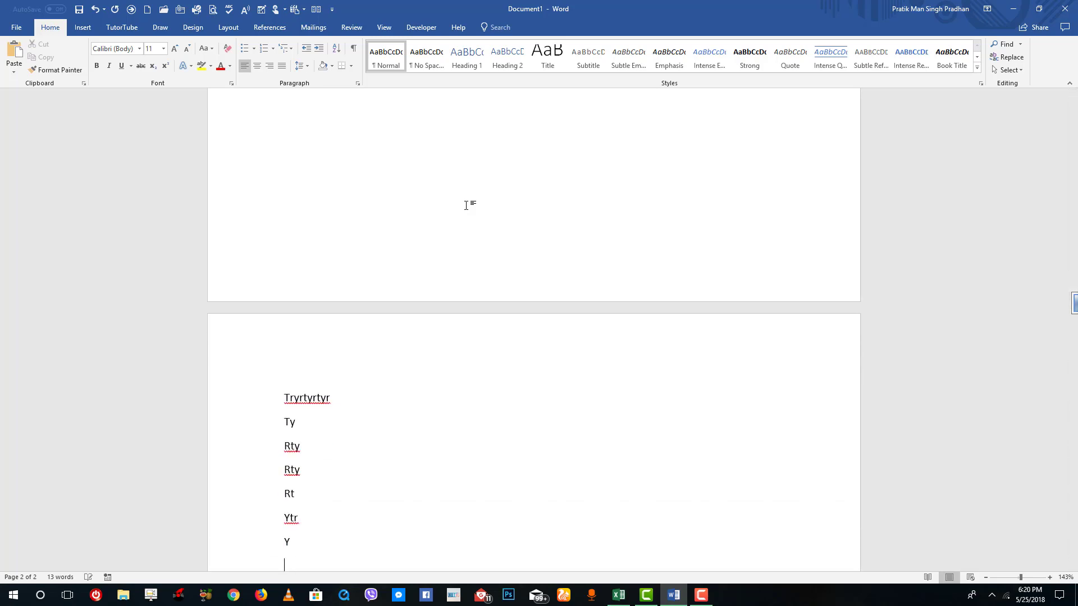
Insert a Next Page section break, enter "dftfytfhfghgfh" on the new page, and insert another Next Page section break after it.
{"action": "left_click", "coordinate": [217, 27]}
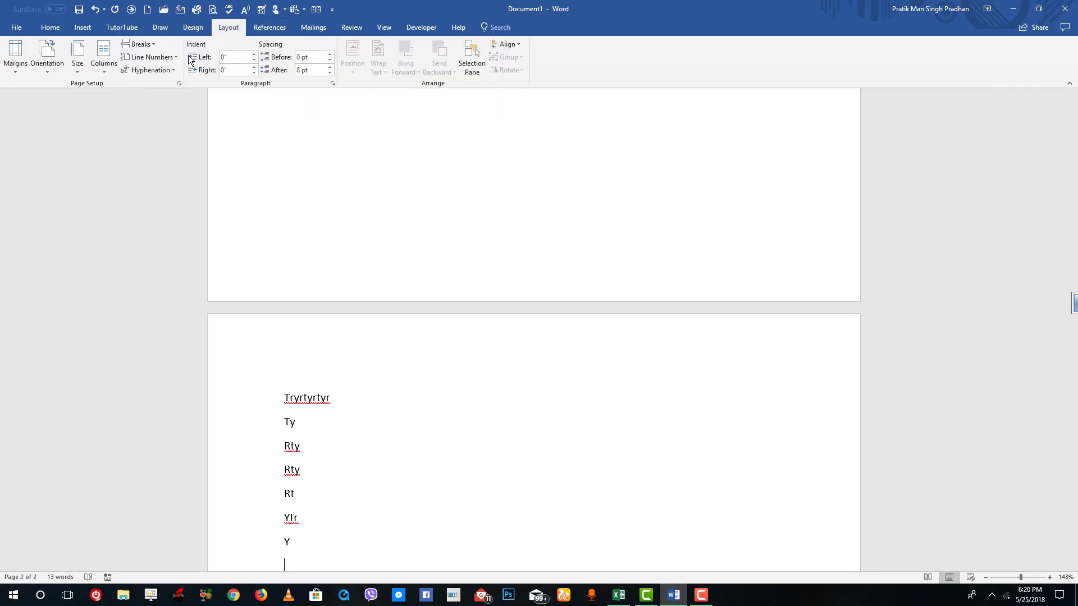
{"action": "left_click", "coordinate": [150, 46]}
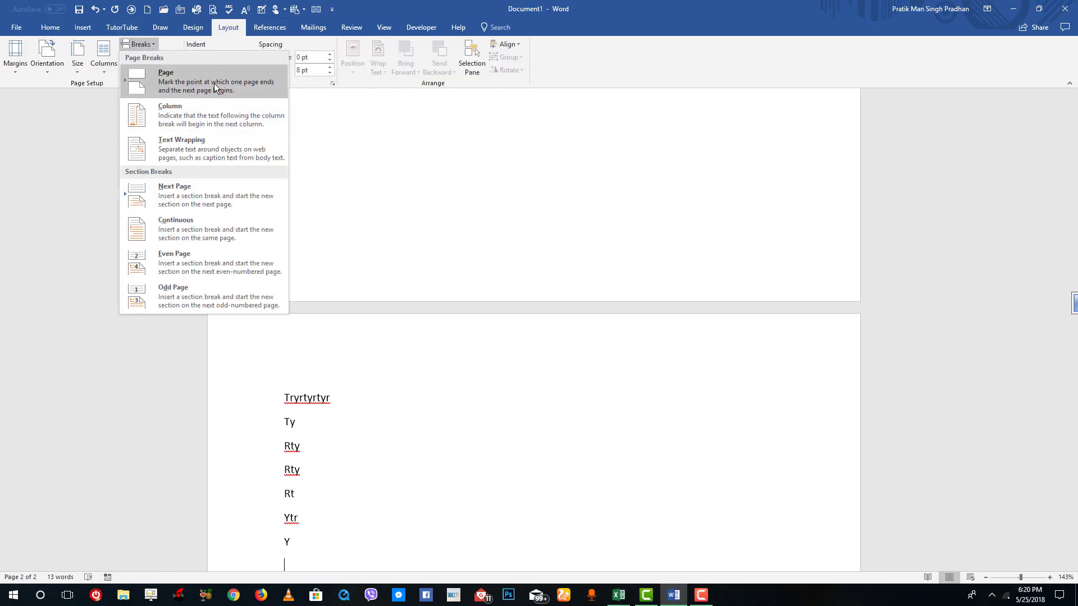
{"action": "left_click", "coordinate": [199, 199]}
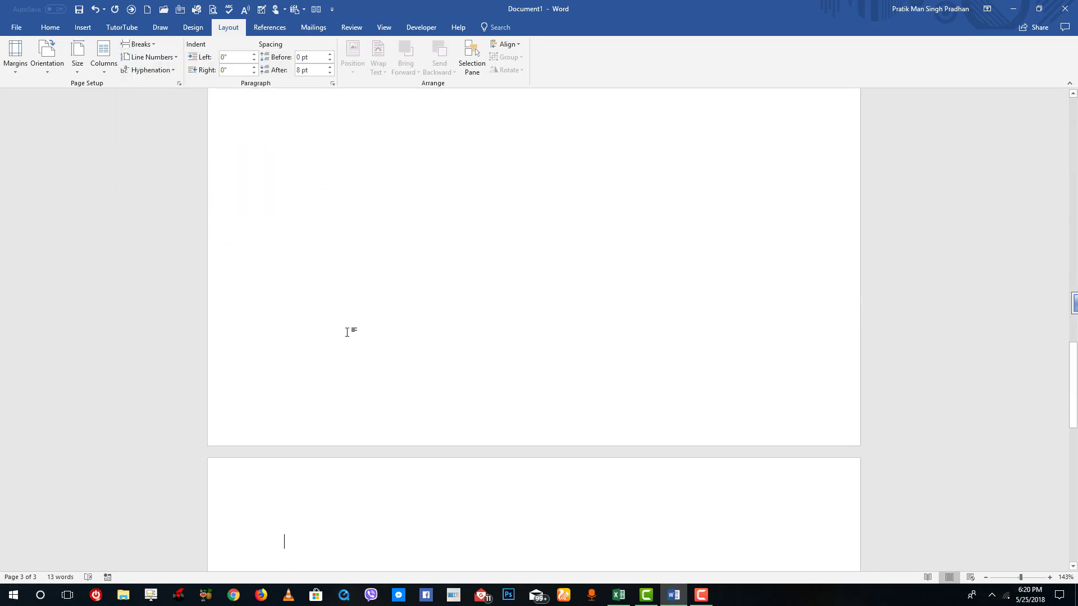
{"action": "type", "text": "dftfytfhfhgfh"}
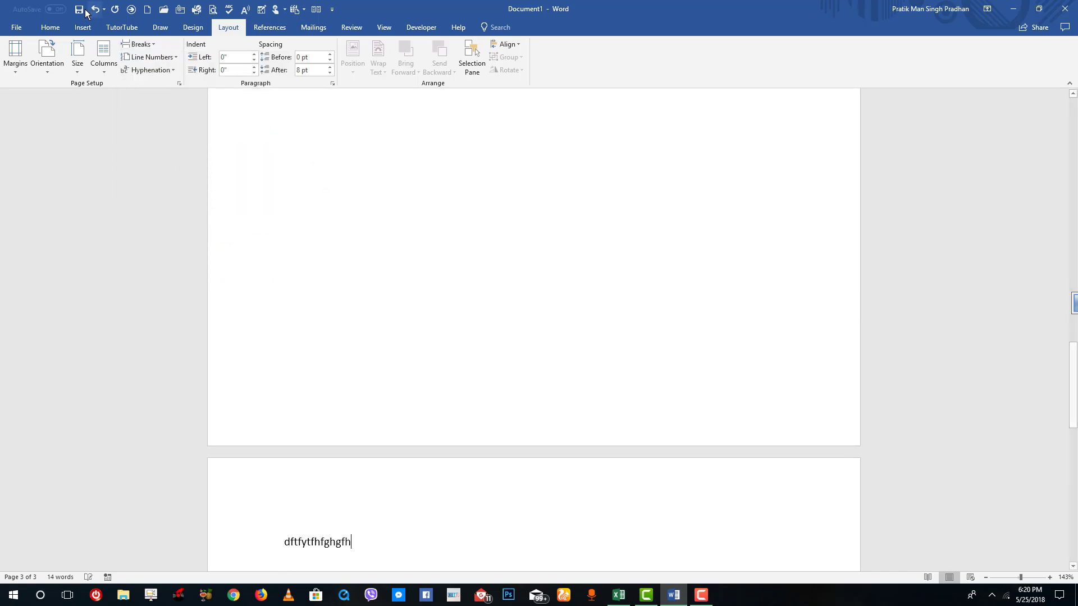
{"action": "left_click", "coordinate": [138, 44]}
{"action": "left_click", "coordinate": [190, 187]}
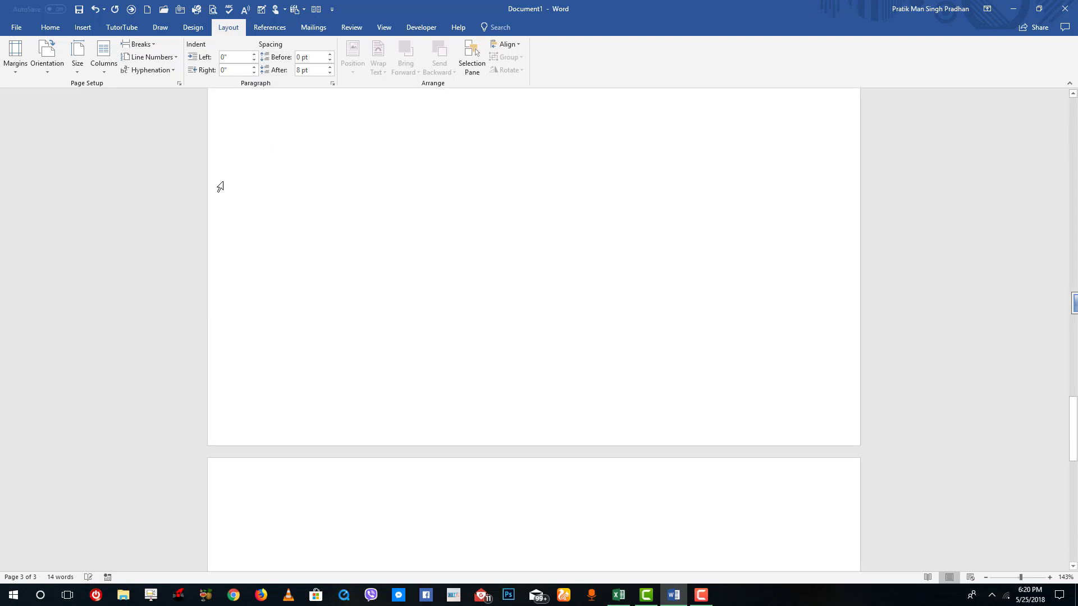
Examine the header and footer section labels at the page boundaries, return to the body text and look over the pages.
{"action": "scroll", "coordinate": [419, 266], "scroll_direction": "up", "scroll_amount": 8}
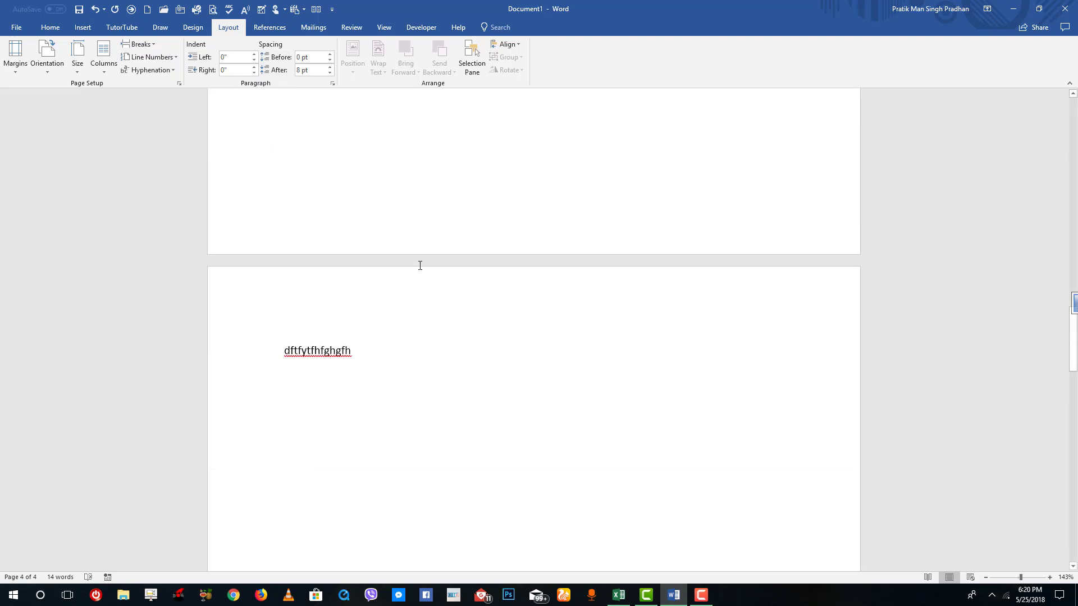
{"action": "scroll", "coordinate": [463, 248], "scroll_direction": "down", "scroll_amount": 10}
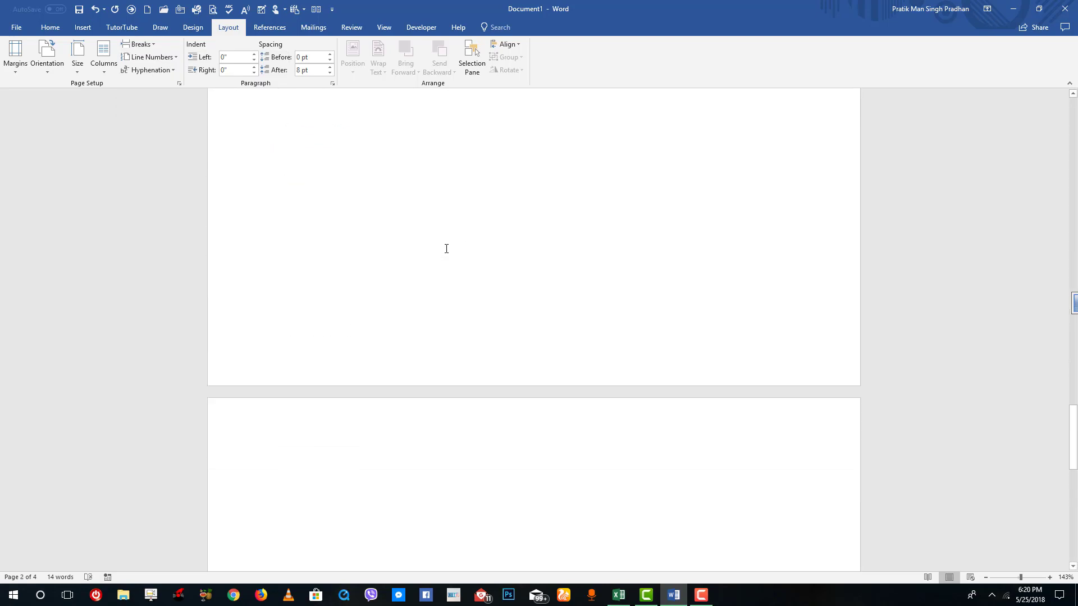
{"action": "double_click", "coordinate": [394, 249]}
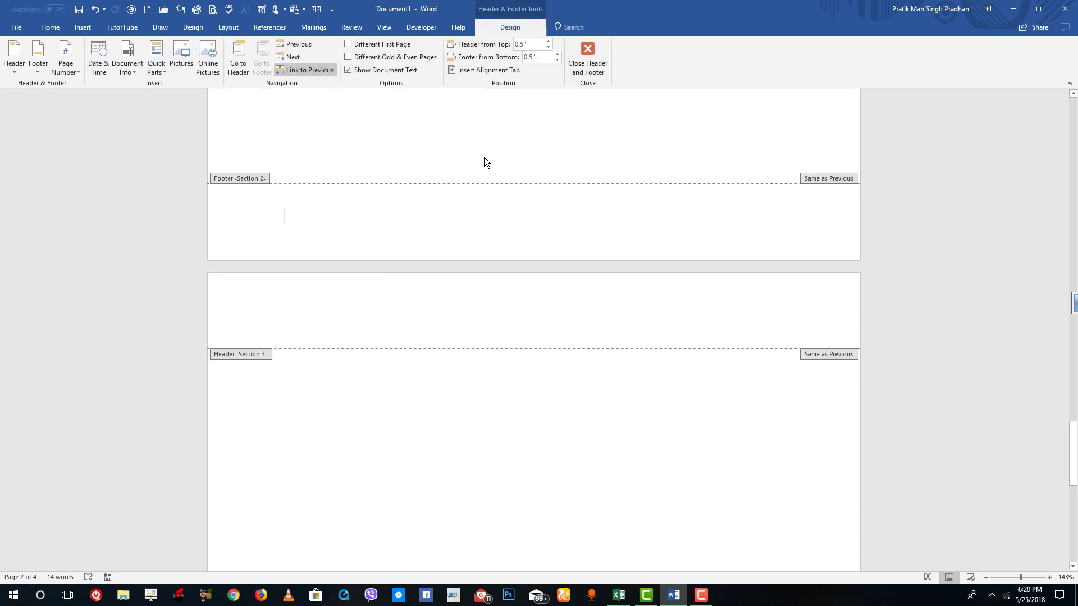
{"action": "double_click", "coordinate": [697, 144]}
{"action": "scroll", "coordinate": [672, 231], "scroll_direction": "up", "scroll_amount": 3}
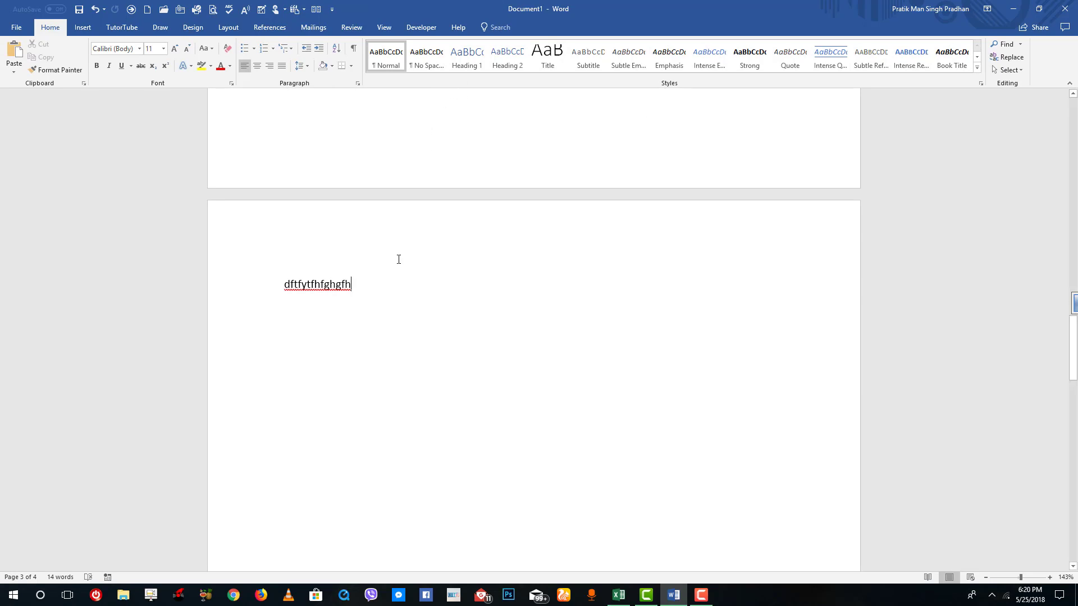
{"action": "scroll", "coordinate": [421, 309], "scroll_direction": "up", "scroll_amount": 10}
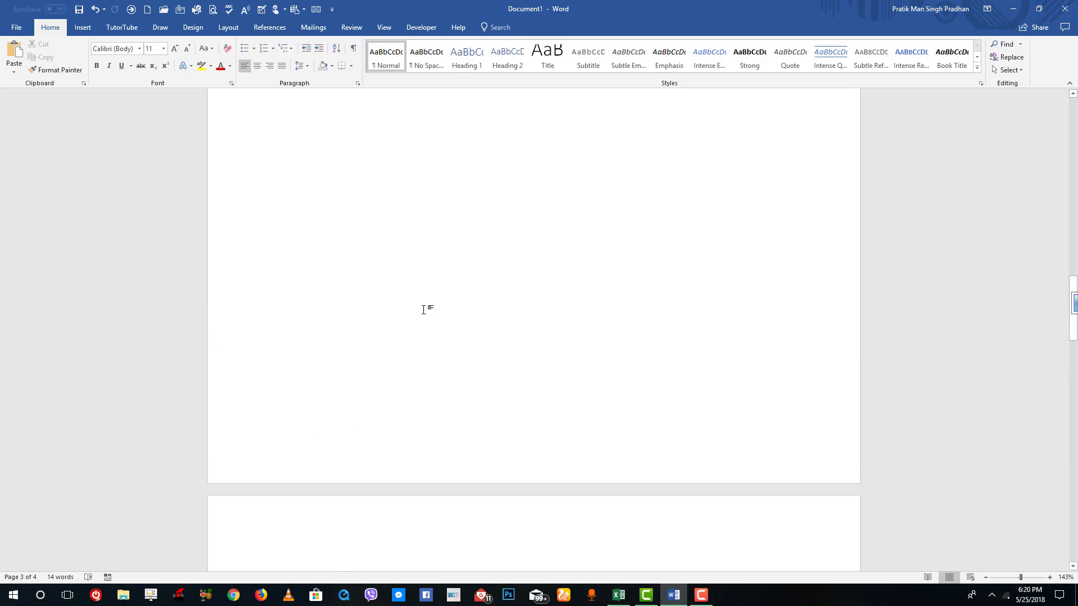
{"action": "scroll", "coordinate": [423, 309], "scroll_direction": "up", "scroll_amount": 5}
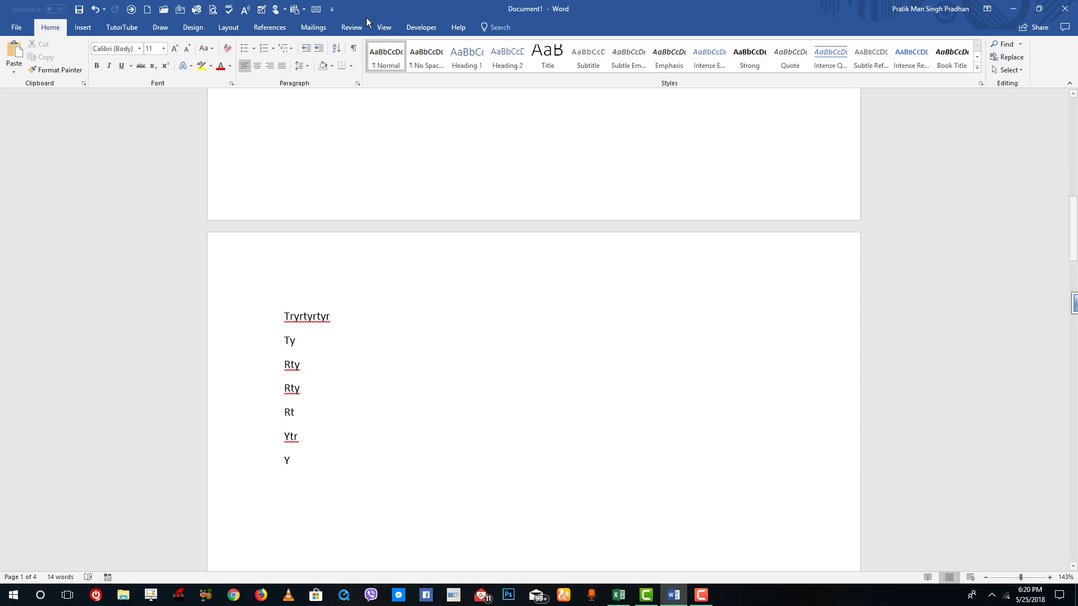
Display the document in Draft view, and switch it to Outline view to show the section breaks.
{"action": "left_click", "coordinate": [383, 28]}
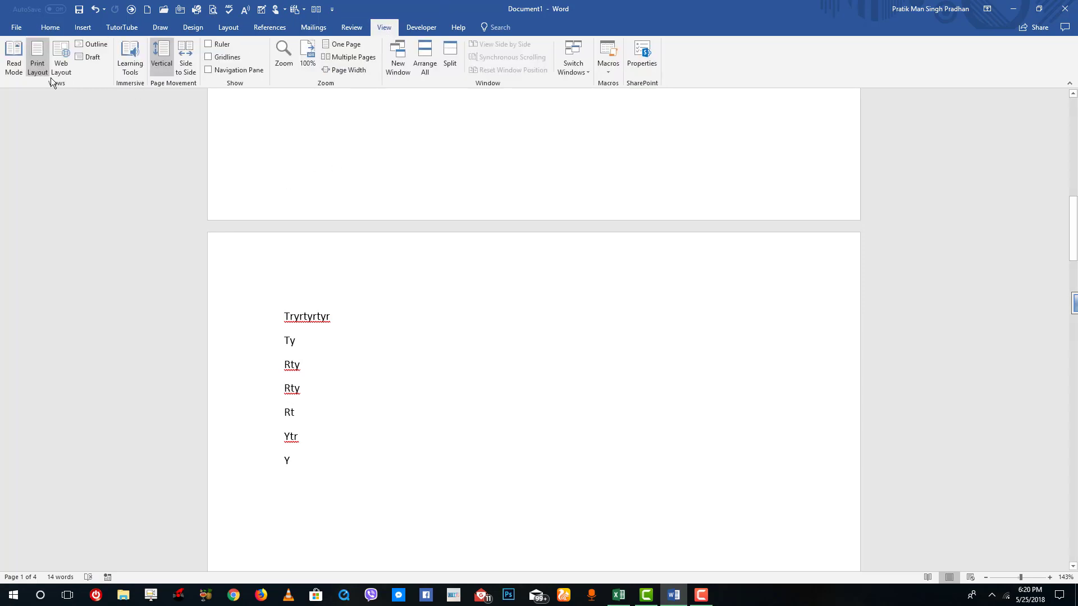
{"action": "left_click", "coordinate": [81, 62]}
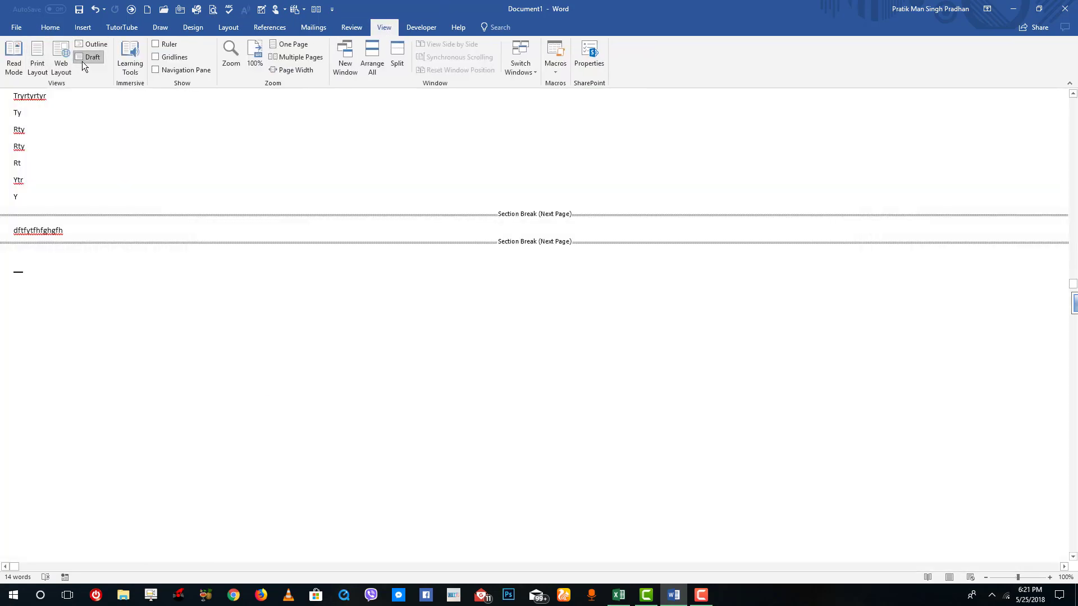
{"action": "left_click", "coordinate": [90, 45]}
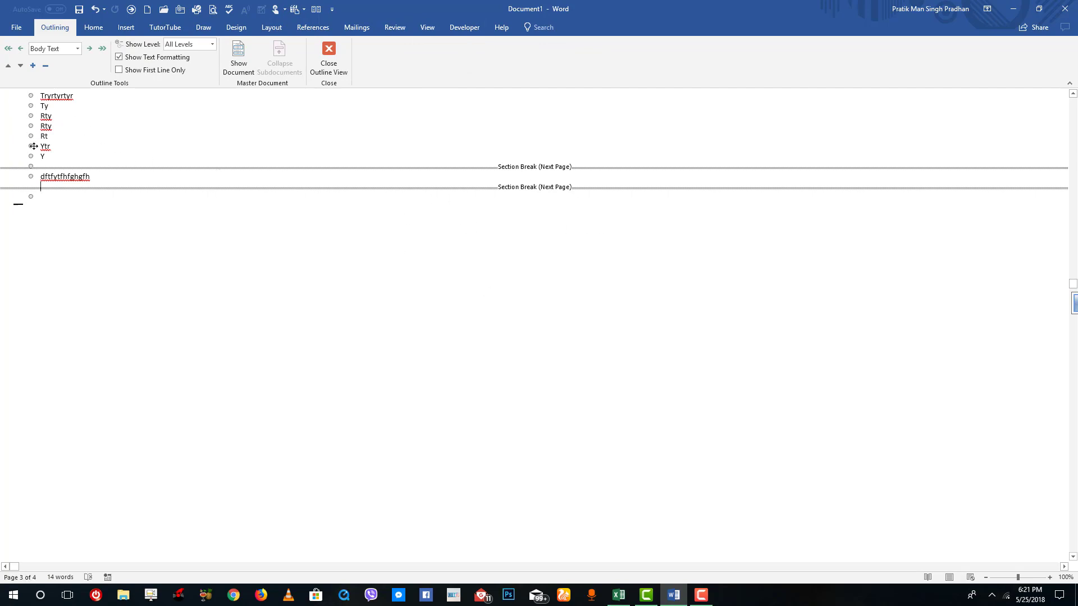
Add the lines "Cvbvbv" and "vbvbv" below "Ytr" and remove the "Y" line beneath them.
{"action": "left_click", "coordinate": [72, 144]}
{"action": "key", "text": "Return"}
{"action": "type", "text": "Cvbvbv"}
{"action": "key", "text": "Return"}
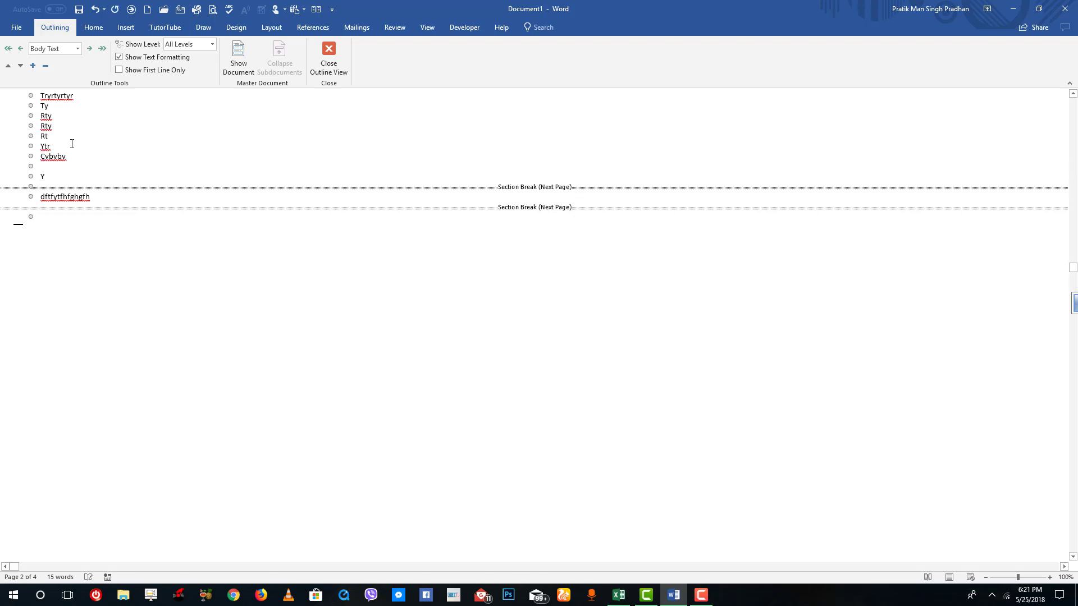
{"action": "type", "text": "vbvbv"}
{"action": "key", "text": "BackSpace"}
{"action": "key", "text": "BackSpace"}
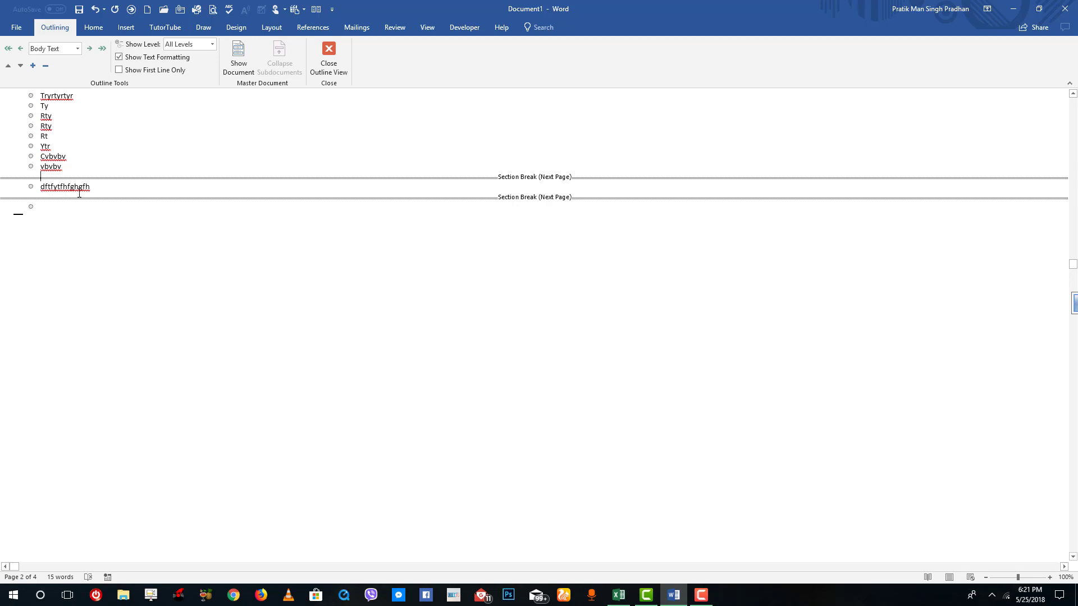
Delete the section break above "dftfytfhfghgfh" together with the "vbvbv" line before it.
{"action": "left_click_drag", "start_coordinate": [558, 181], "coordinate": [558, 197]}
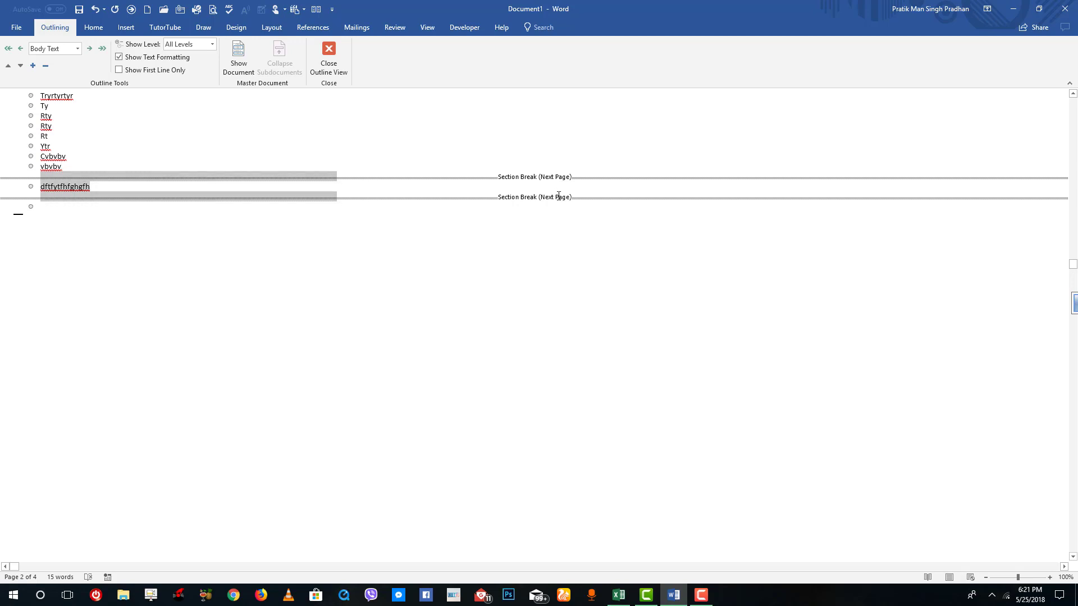
{"action": "left_click", "coordinate": [556, 194]}
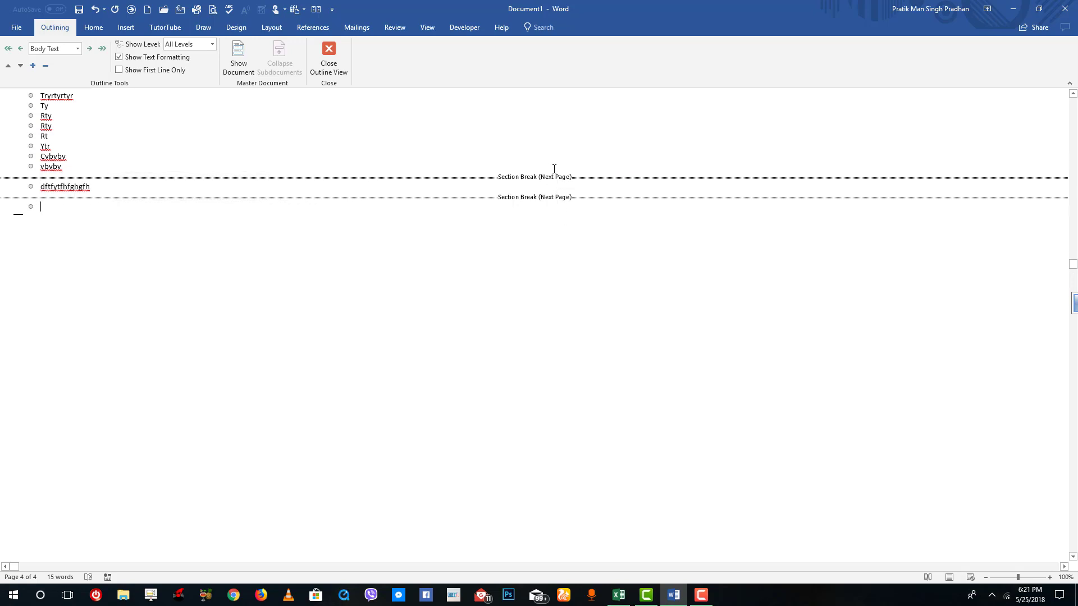
{"action": "left_click", "coordinate": [243, 176]}
{"action": "left_click_drag", "start_coordinate": [41, 179], "coordinate": [56, 179]}
{"action": "left_click", "coordinate": [27, 189]}
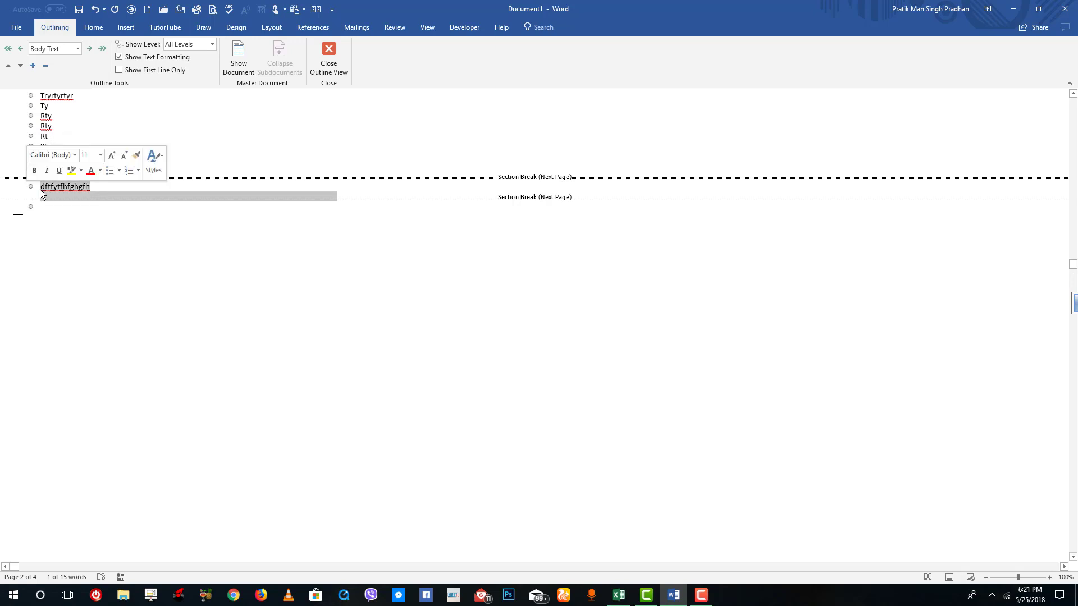
{"action": "left_click", "coordinate": [40, 186]}
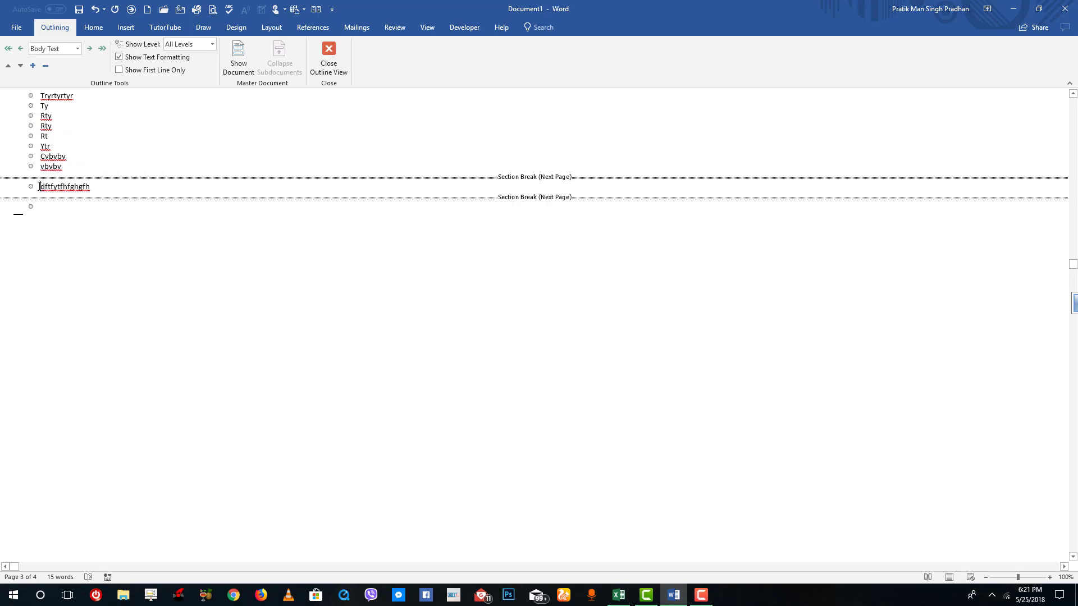
{"action": "left_click_drag", "start_coordinate": [40, 187], "coordinate": [39, 180]}
{"action": "key", "text": "BackSpace"}
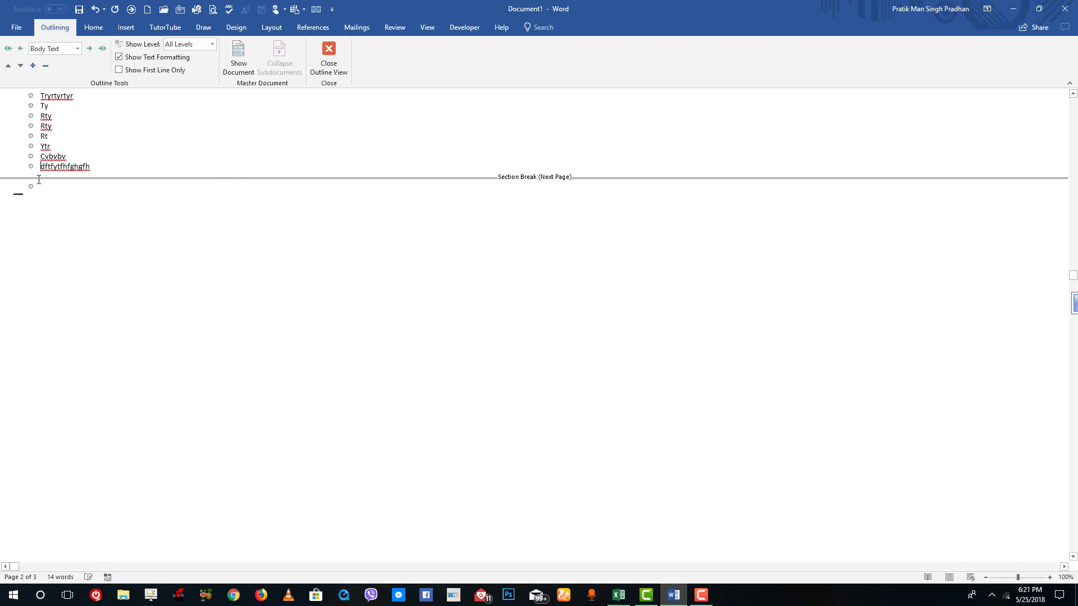
Enter the lines "dytyf", "hg", "hgf", "h", "fgh" and "g" below the remaining section break.
{"action": "triple_click", "coordinate": [147, 174]}
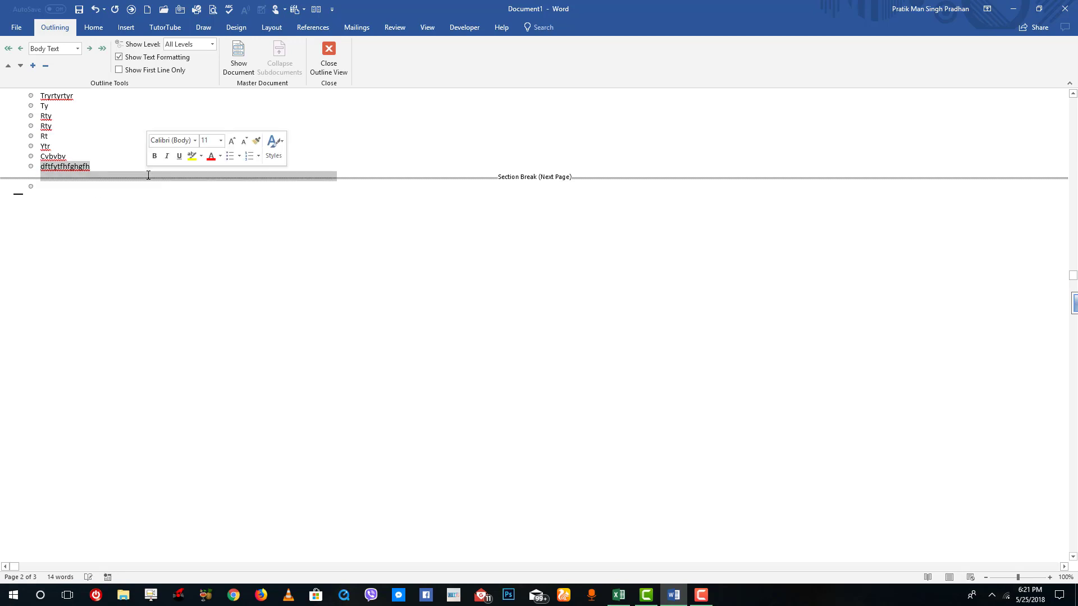
{"action": "left_click", "coordinate": [154, 193]}
{"action": "type", "text": "dytyf hg hgf h fgh g"}
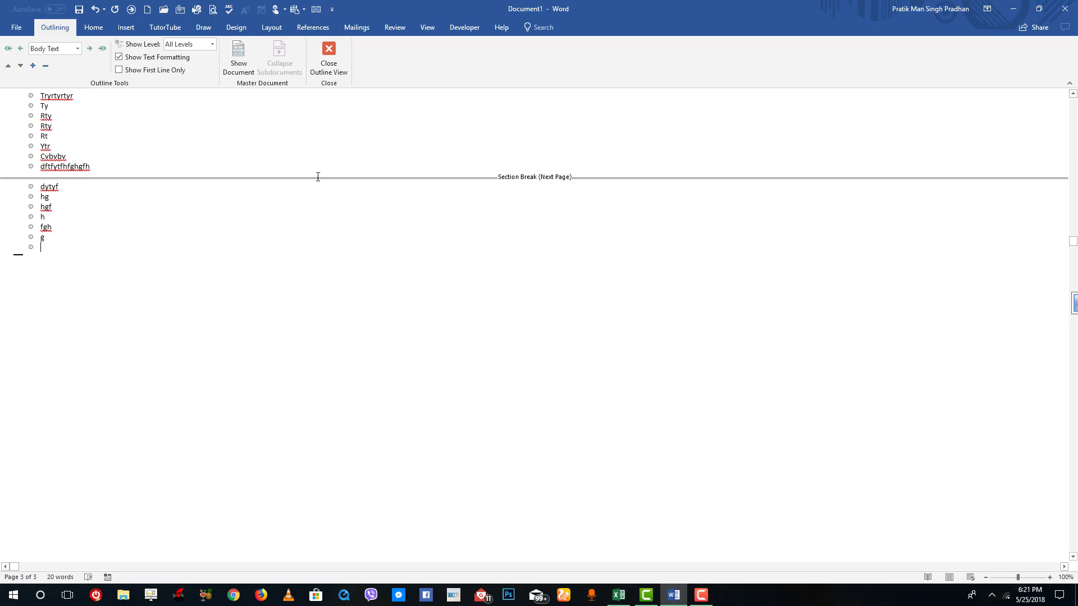
Delete the section break above "dytyf" together with the "dftfytfhfghgfh" line before it.
{"action": "double_click", "coordinate": [43, 187]}
{"action": "left_click", "coordinate": [38, 183]}
{"action": "left_click_drag", "start_coordinate": [38, 183], "coordinate": [41, 167]}
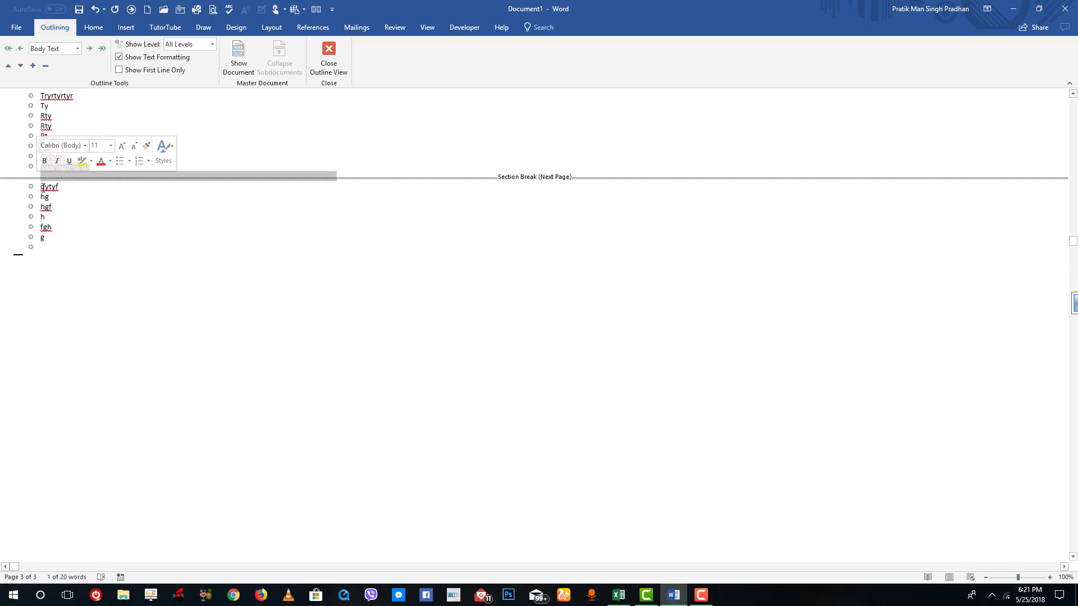
{"action": "key", "text": "Delete"}
{"action": "left_click_drag", "start_coordinate": [107, 218], "coordinate": [73, 96]}
{"action": "left_click", "coordinate": [171, 171]}
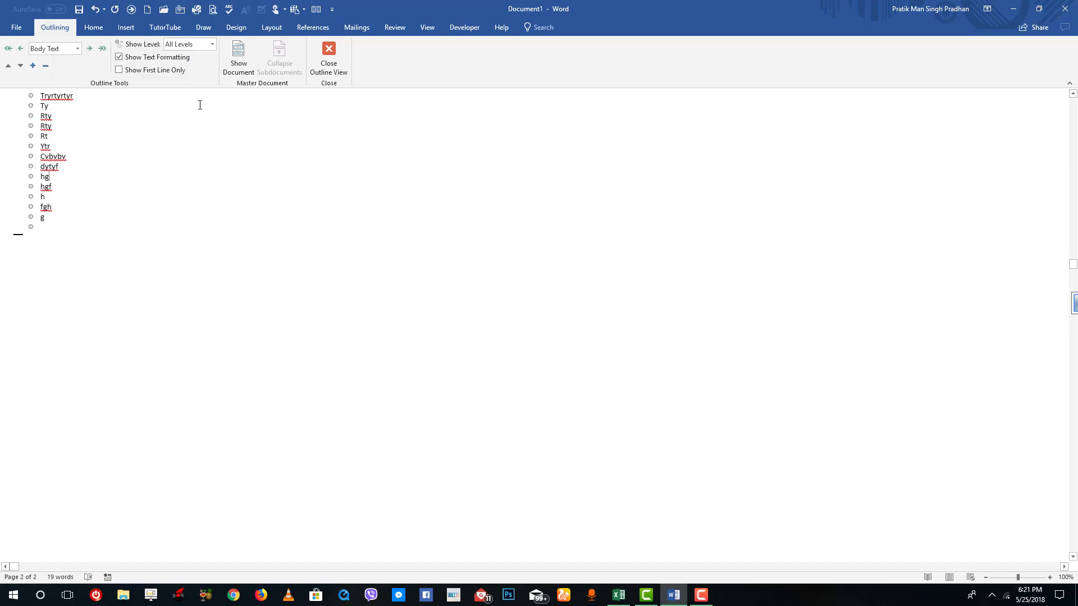
Close Outline view and check the document's pages in Print Layout.
{"action": "left_click", "coordinate": [321, 50]}
{"action": "left_click", "coordinate": [347, 234]}
{"action": "scroll", "coordinate": [337, 308], "scroll_direction": "down", "scroll_amount": 5}
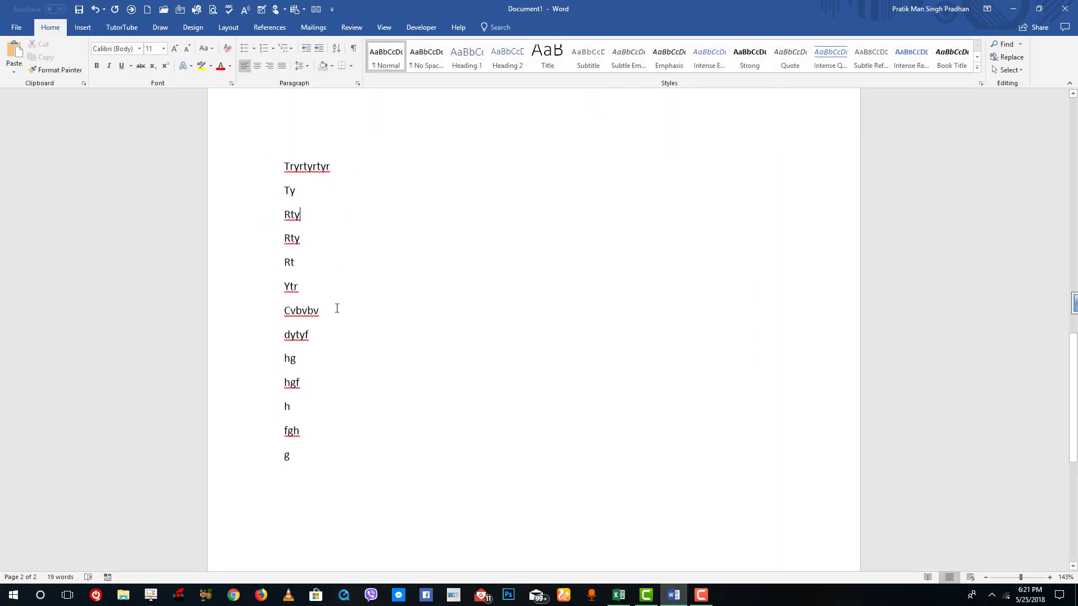
{"action": "scroll", "coordinate": [336, 306], "scroll_direction": "up", "scroll_amount": 8}
{"action": "scroll", "coordinate": [338, 300], "scroll_direction": "down", "scroll_amount": 4}
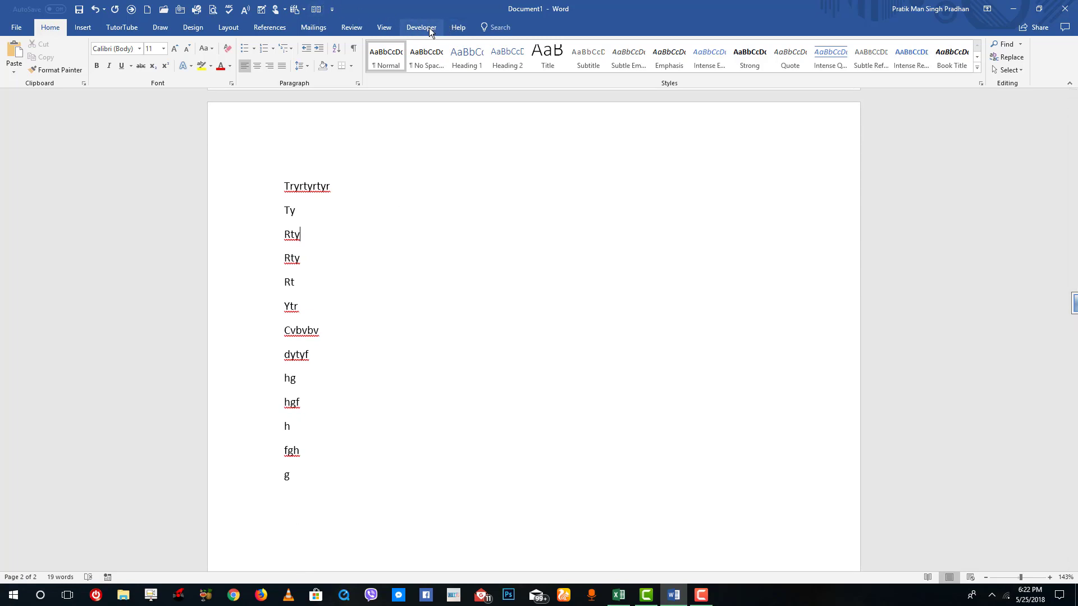
Switch the document to Web Layout and select the text from the end of "Tryrtyrtyr" through "hg".
{"action": "left_click", "coordinate": [374, 30]}
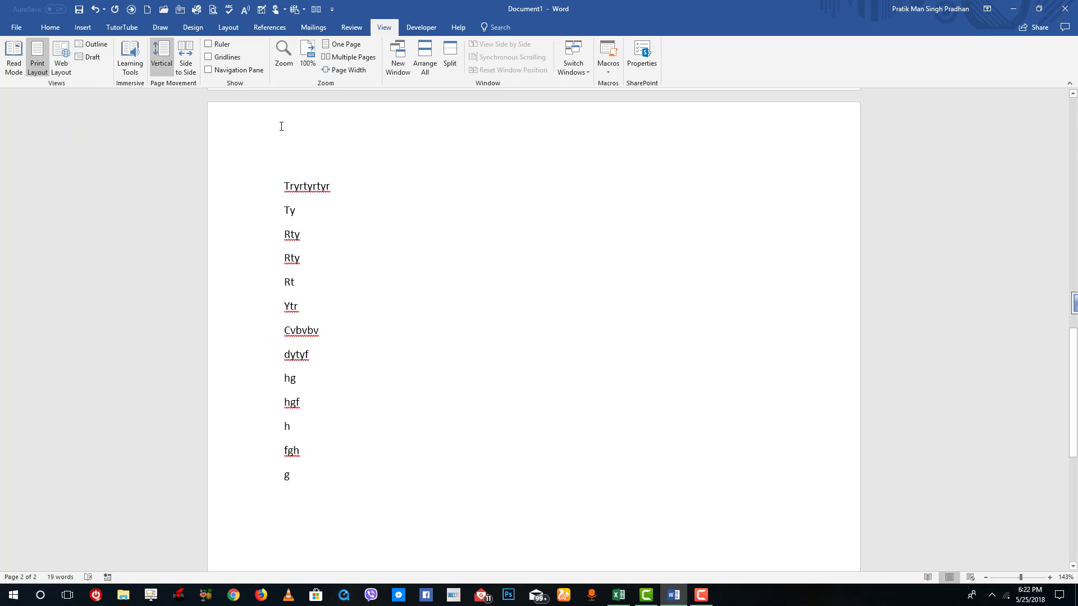
{"action": "left_click", "coordinate": [61, 60]}
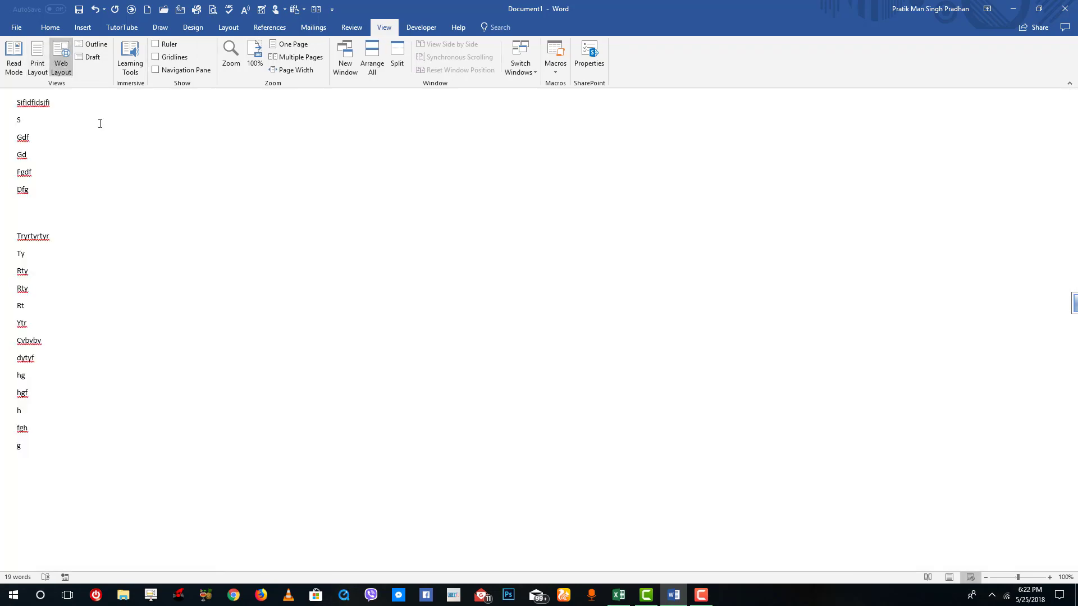
{"action": "left_click_drag", "start_coordinate": [49, 235], "coordinate": [34, 377]}
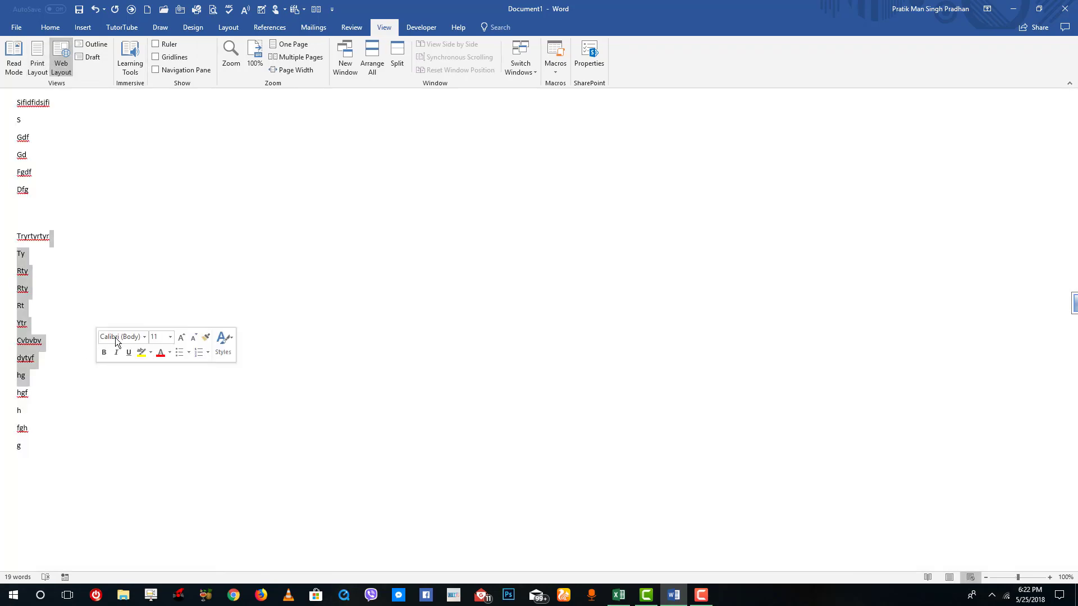
Clear the text selection and switch the document from Web Layout to Outline view.
{"action": "left_click", "coordinate": [125, 159]}
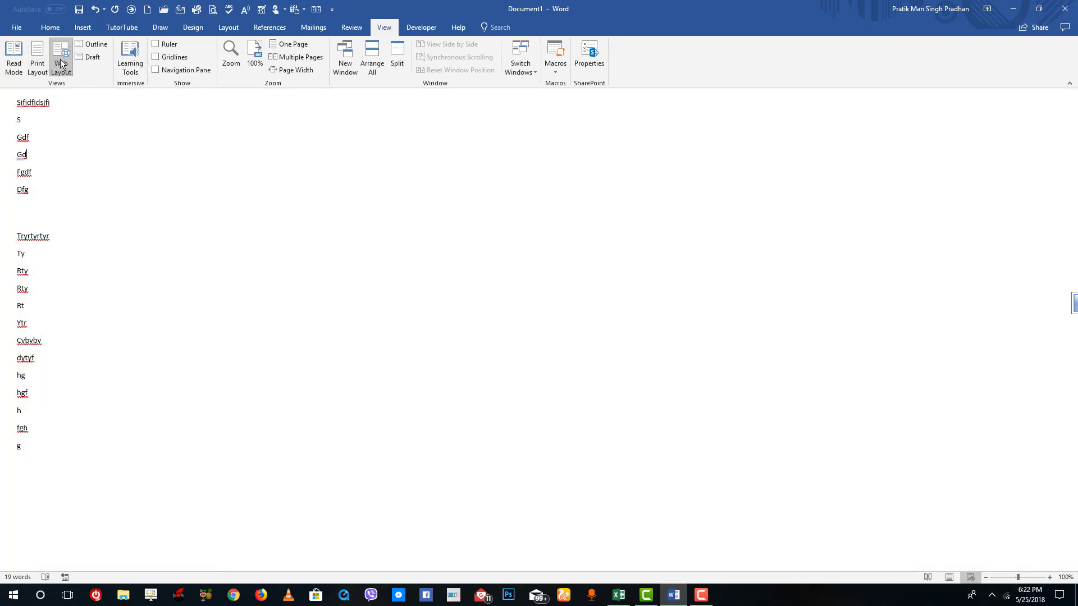
{"action": "left_click", "coordinate": [92, 56]}
{"action": "left_click", "coordinate": [91, 44]}
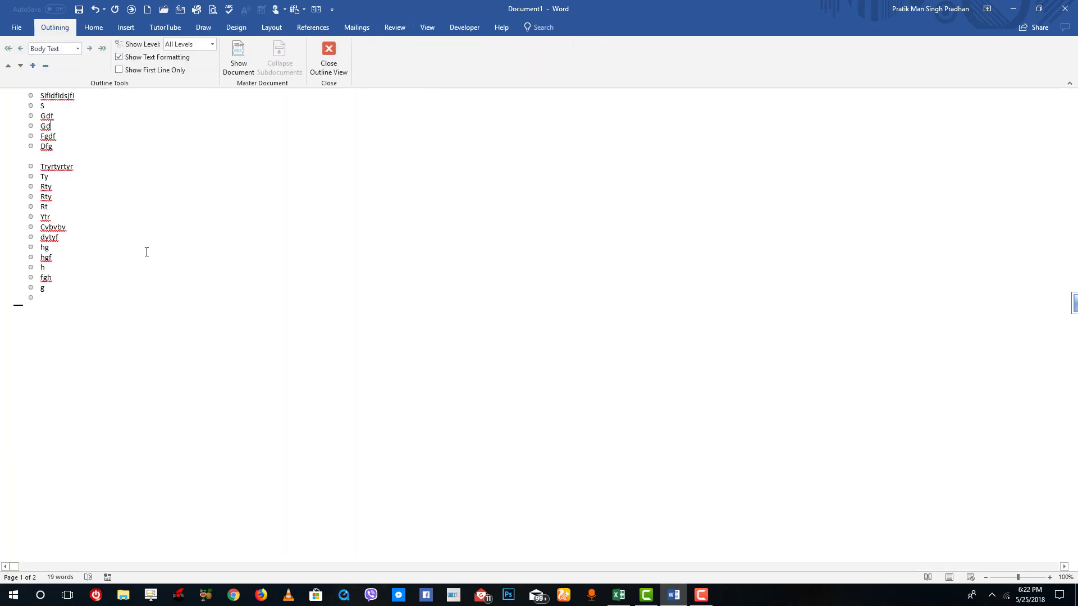
{"action": "left_click_drag", "start_coordinate": [147, 252], "coordinate": [101, 113]}
{"action": "left_click", "coordinate": [161, 238]}
{"action": "left_click_drag", "start_coordinate": [160, 277], "coordinate": [107, 106]}
{"action": "left_click", "coordinate": [178, 270]}
Delete the page break between "Dfg" and "Tryrtyrtyr" and insert a new page break there without extra blank lines.
{"action": "left_click", "coordinate": [53, 158]}
{"action": "key", "text": "BackSpace"}
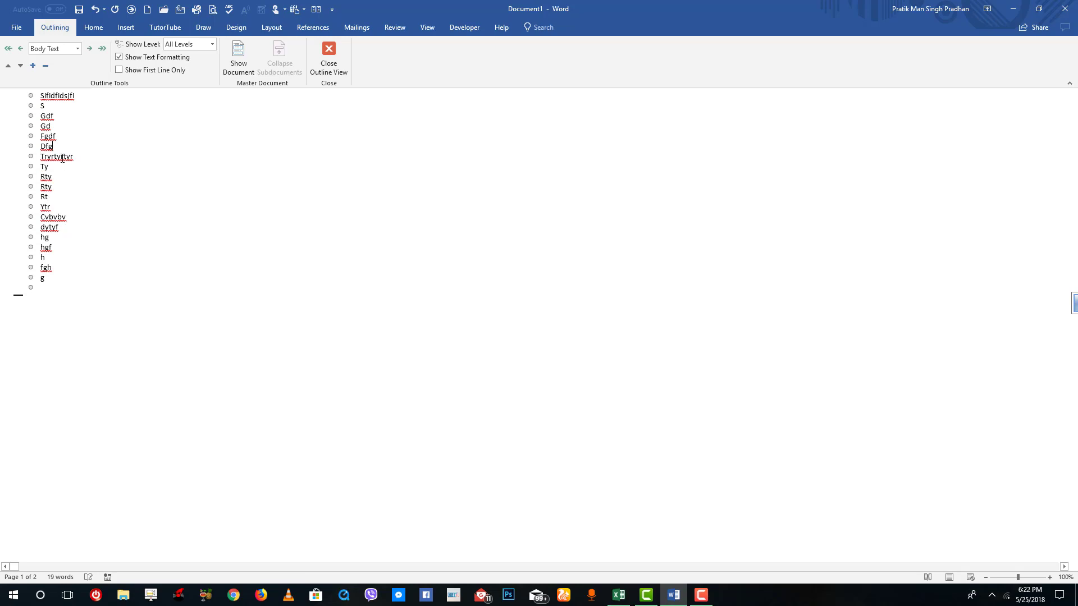
{"action": "key", "text": "Return"}
{"action": "key", "text": "Return"}
{"action": "key", "text": "shift+Return"}
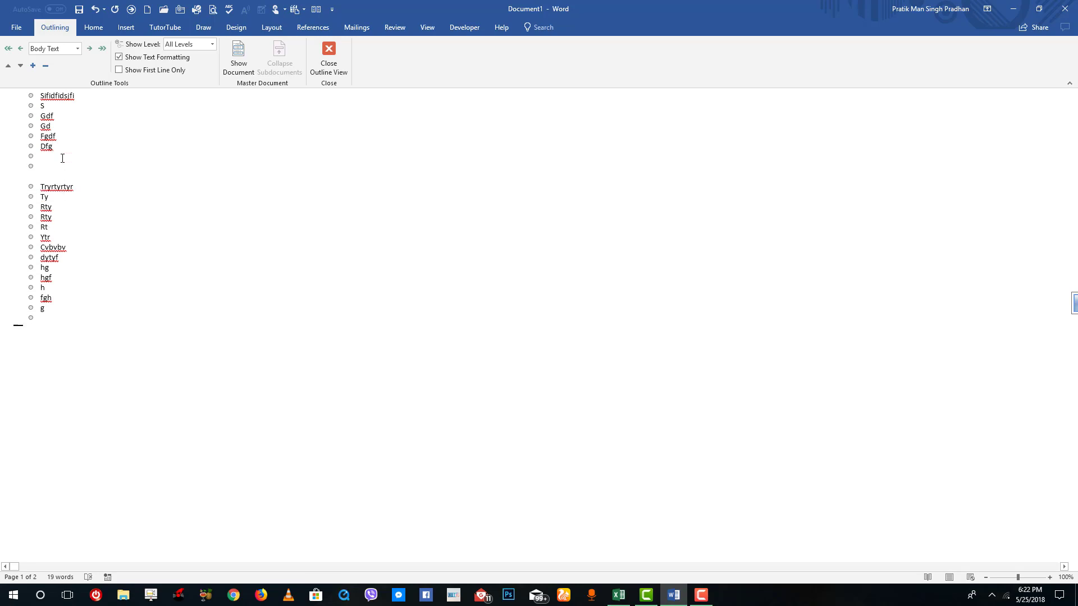
{"action": "key", "text": "BackSpace"}
{"action": "key", "text": "BackSpace"}
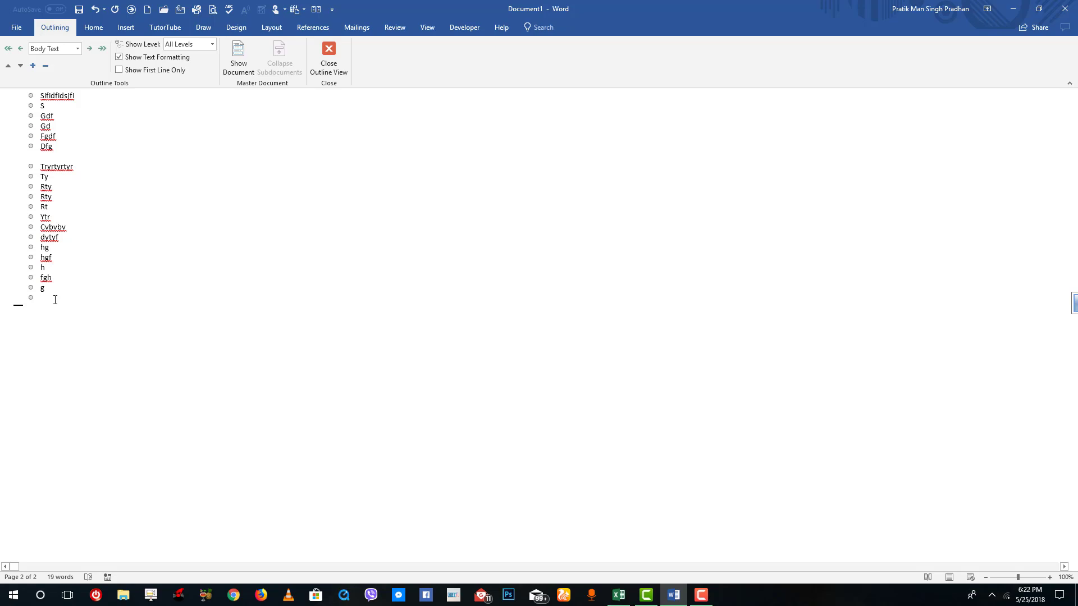
Remove the empty last line below "g" and set the first "Rty" line to outline Level 1.
{"action": "key", "text": "BackSpace"}
{"action": "left_click_drag", "start_coordinate": [165, 268], "coordinate": [59, 127]}
{"action": "left_click", "coordinate": [84, 187]}
{"action": "left_click", "coordinate": [72, 51]}
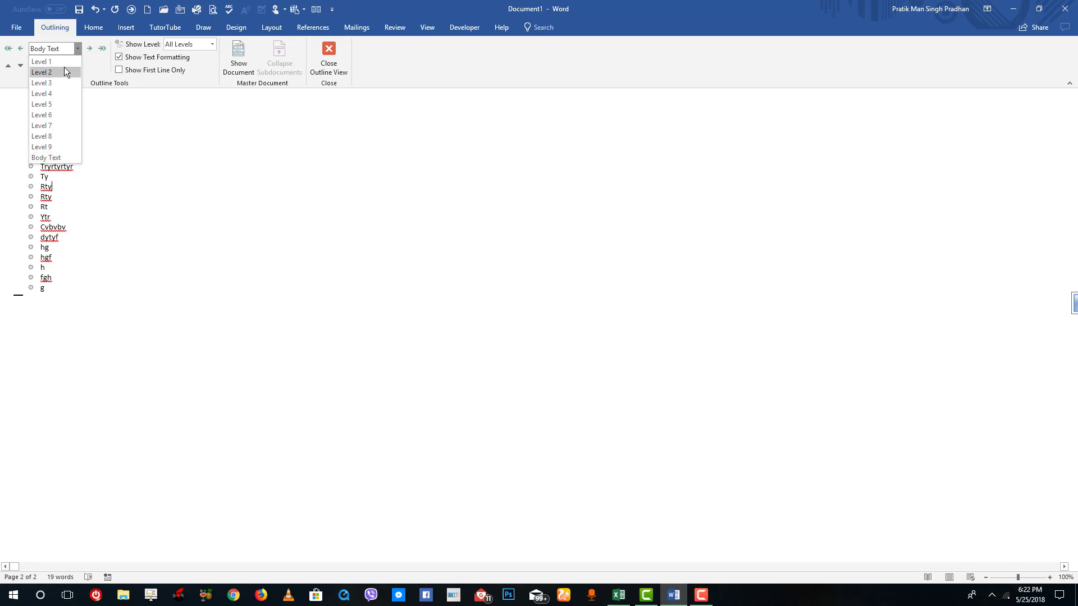
{"action": "left_click", "coordinate": [67, 66]}
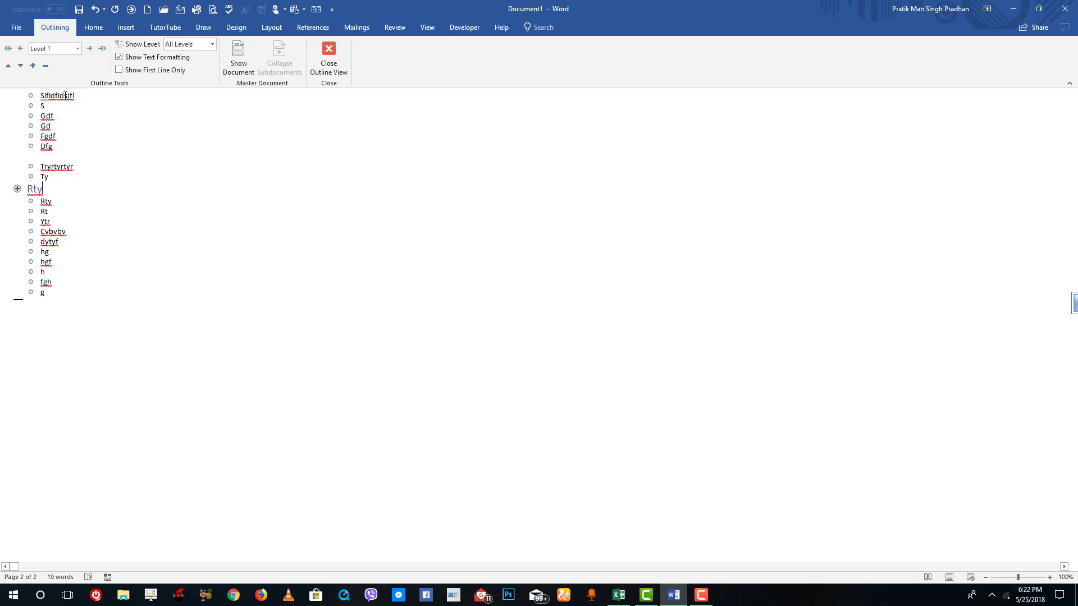
{"action": "left_click", "coordinate": [77, 48]}
{"action": "left_click", "coordinate": [92, 99]}
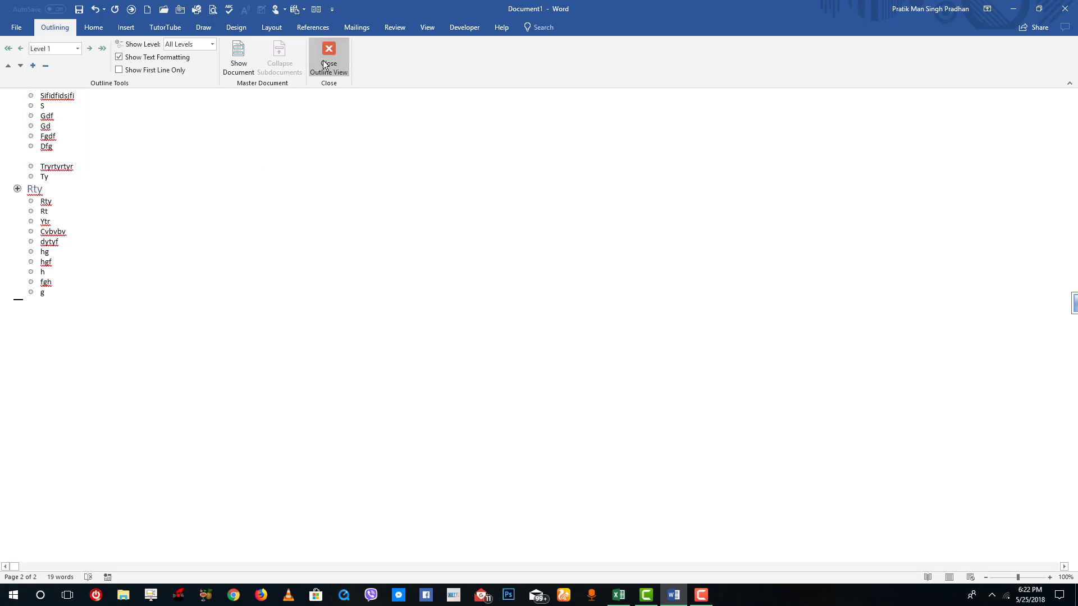
Close Outline view, check the first "Rty" heading in Print Layout, and return to Outline view.
{"action": "left_click", "coordinate": [324, 65]}
{"action": "left_click", "coordinate": [264, 240]}
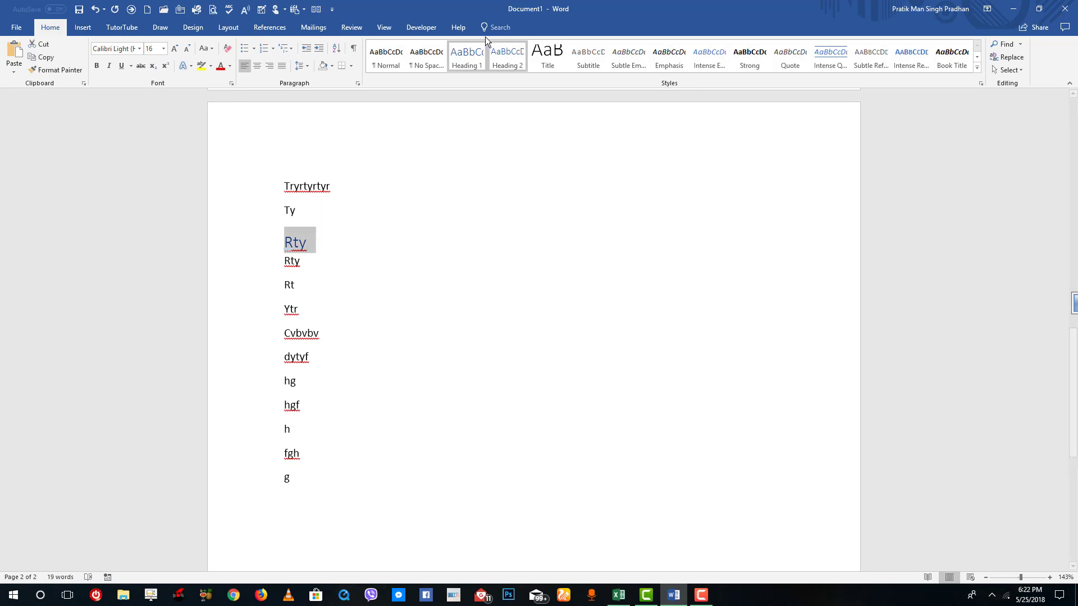
{"action": "left_click", "coordinate": [384, 27]}
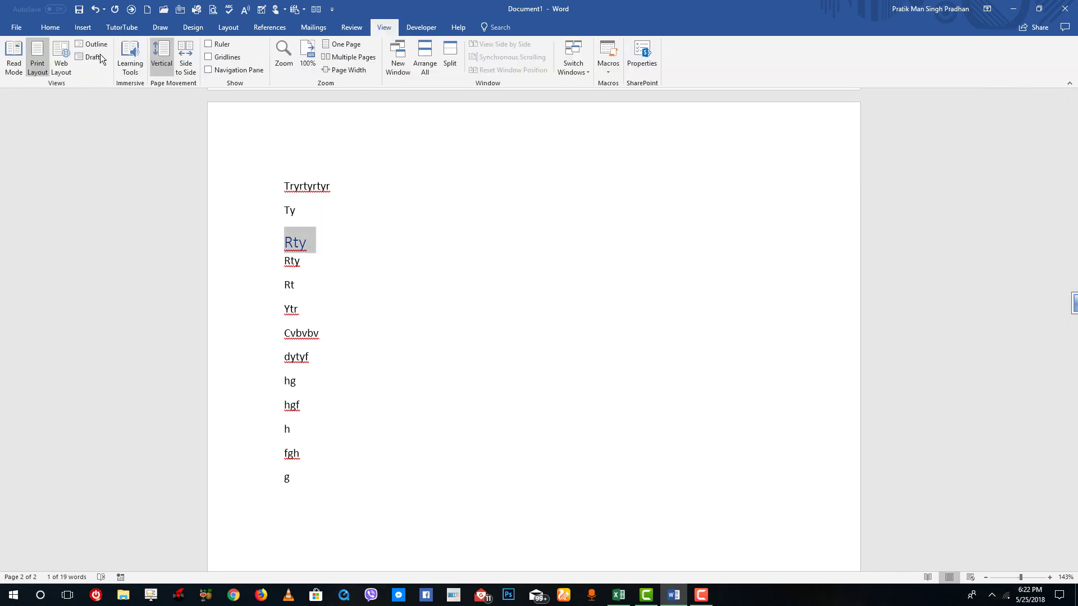
{"action": "left_click", "coordinate": [101, 43]}
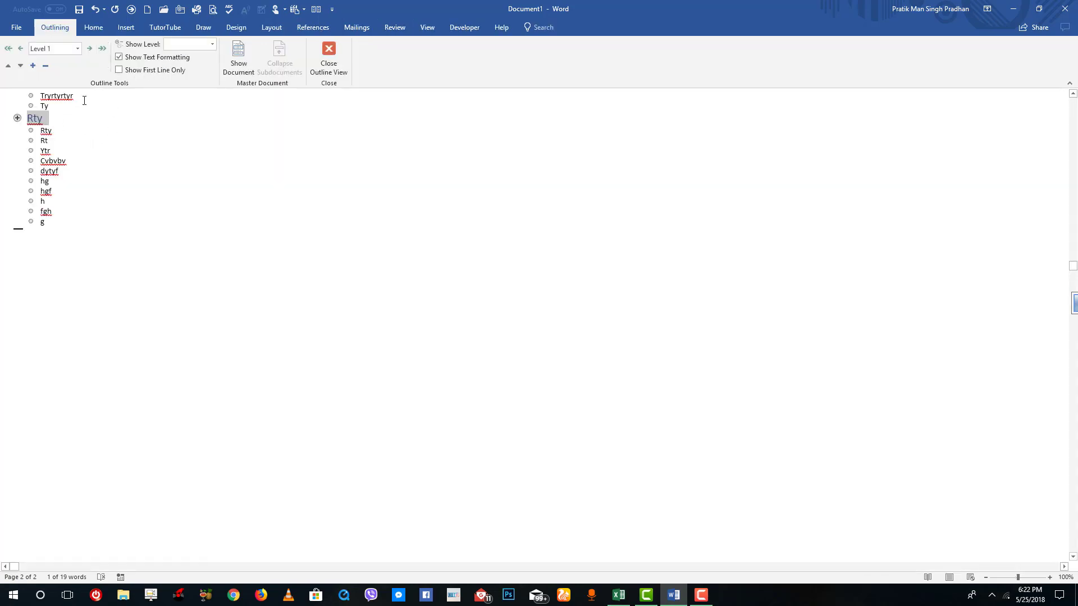
Set the second "Rty" line to outline Level 2 and the "Rt" line to Level 3.
{"action": "left_click", "coordinate": [90, 140]}
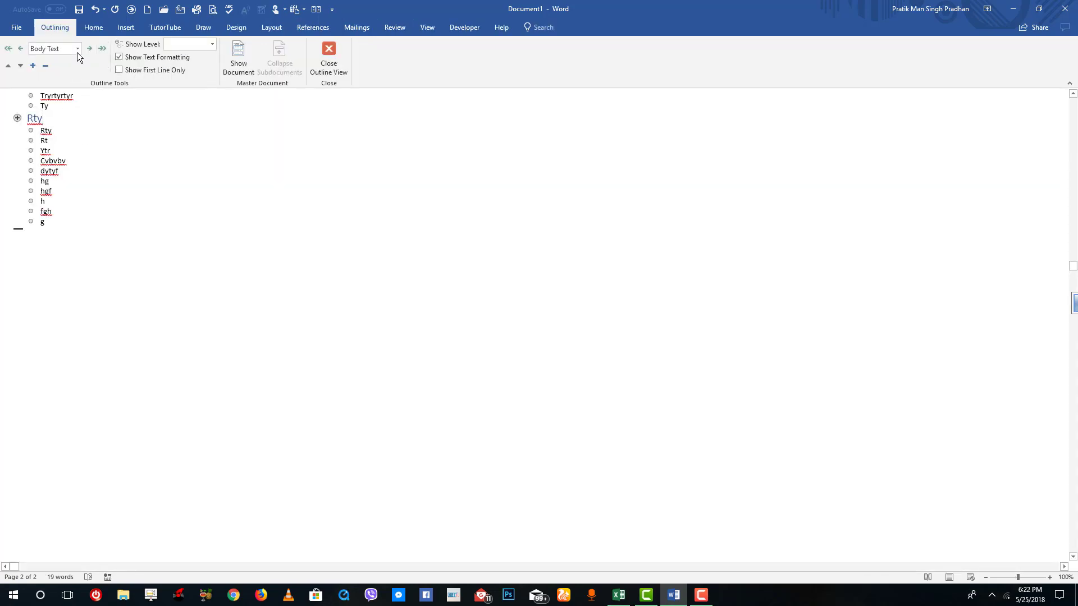
{"action": "left_click", "coordinate": [78, 49]}
{"action": "left_click", "coordinate": [62, 83]}
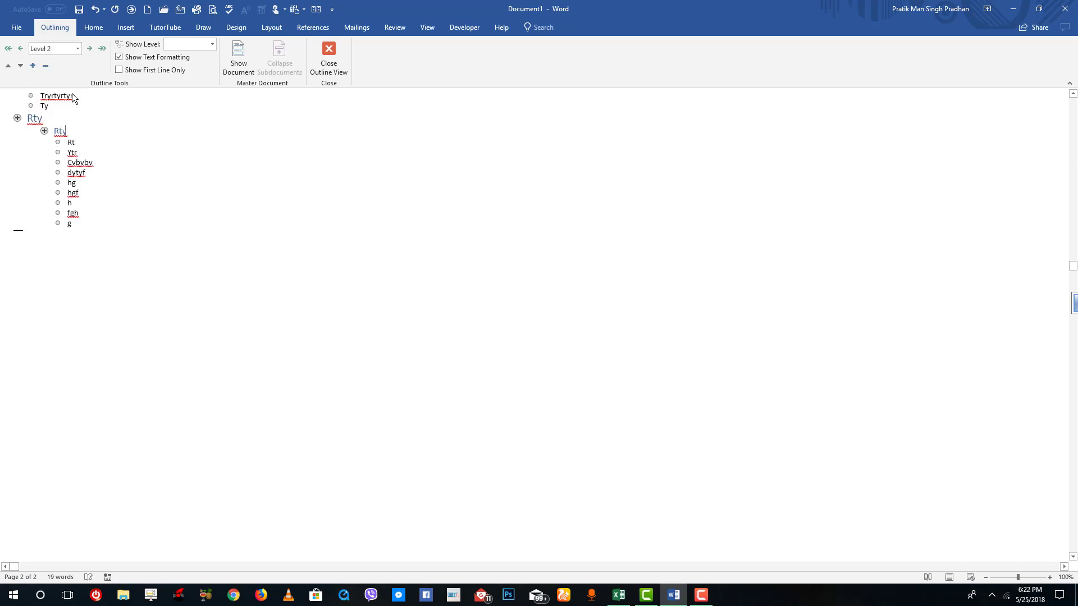
{"action": "left_click", "coordinate": [77, 49]}
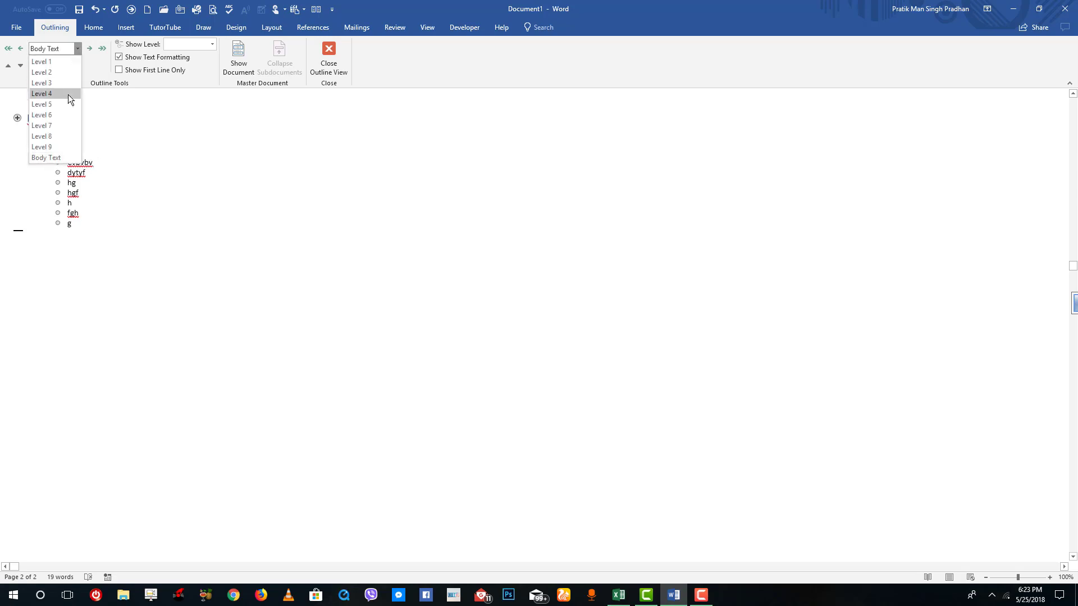
{"action": "left_click", "coordinate": [68, 86]}
Examine the outline hierarchy by highlighting the headings with their subordinate lines down to "g", and clear the selection.
{"action": "left_click", "coordinate": [45, 130]}
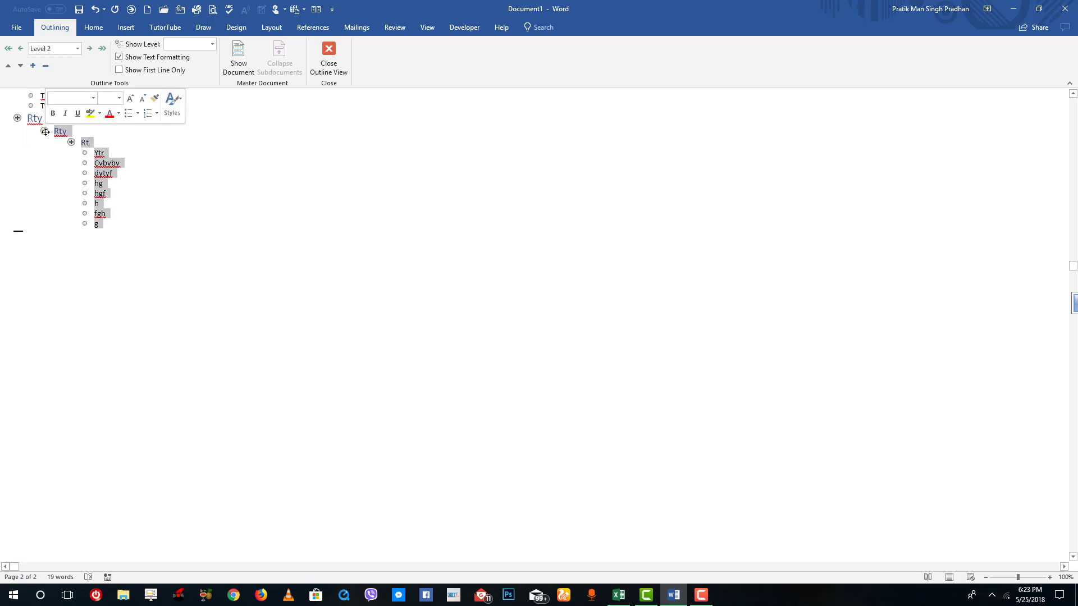
{"action": "left_click", "coordinate": [105, 153]}
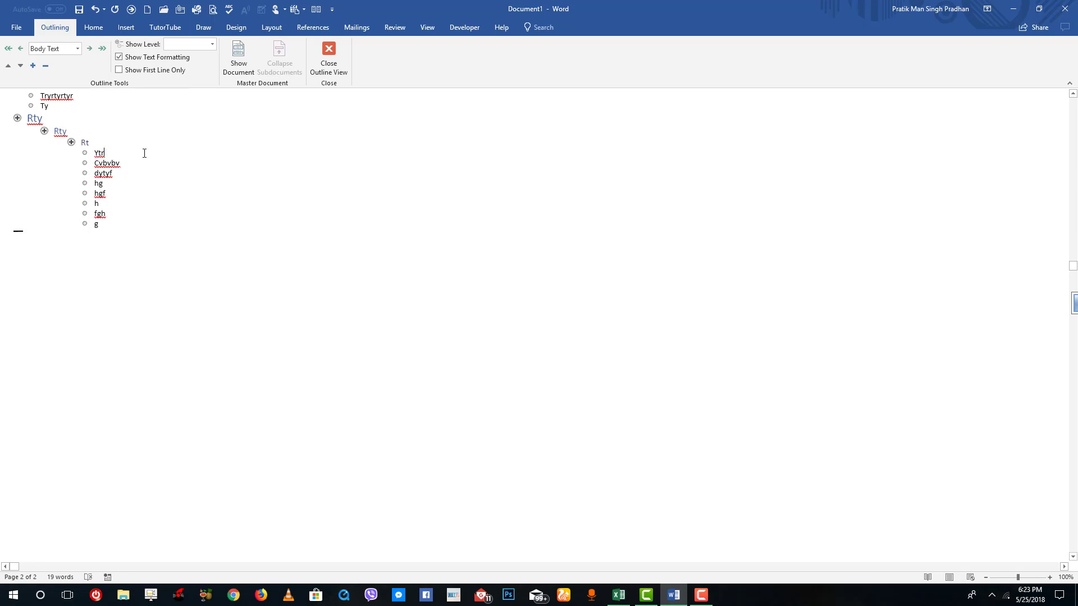
{"action": "left_click_drag", "start_coordinate": [210, 233], "coordinate": [130, 115]}
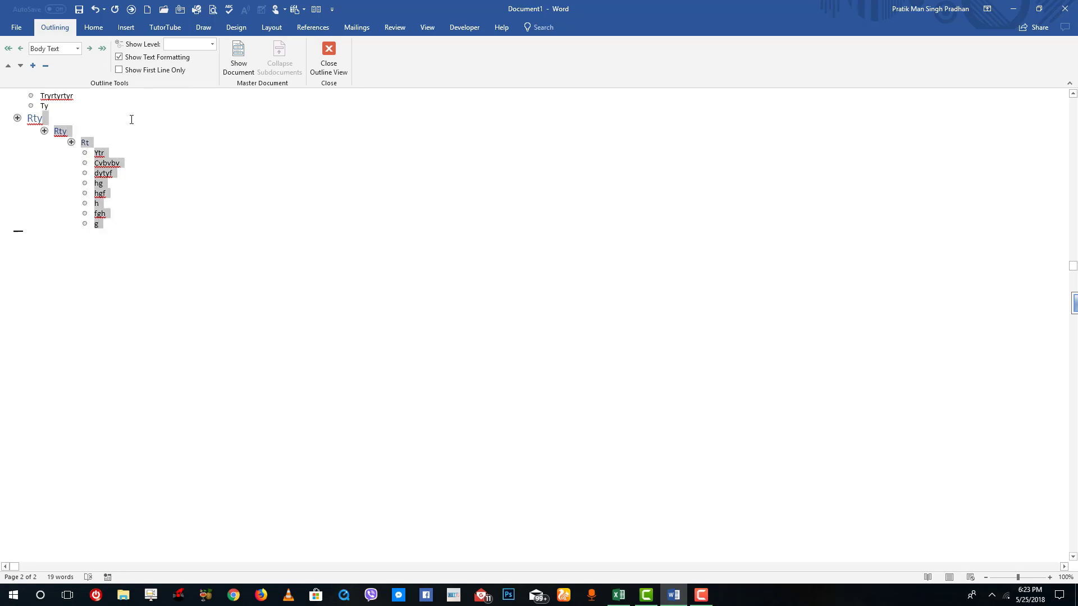
{"action": "left_click", "coordinate": [223, 201]}
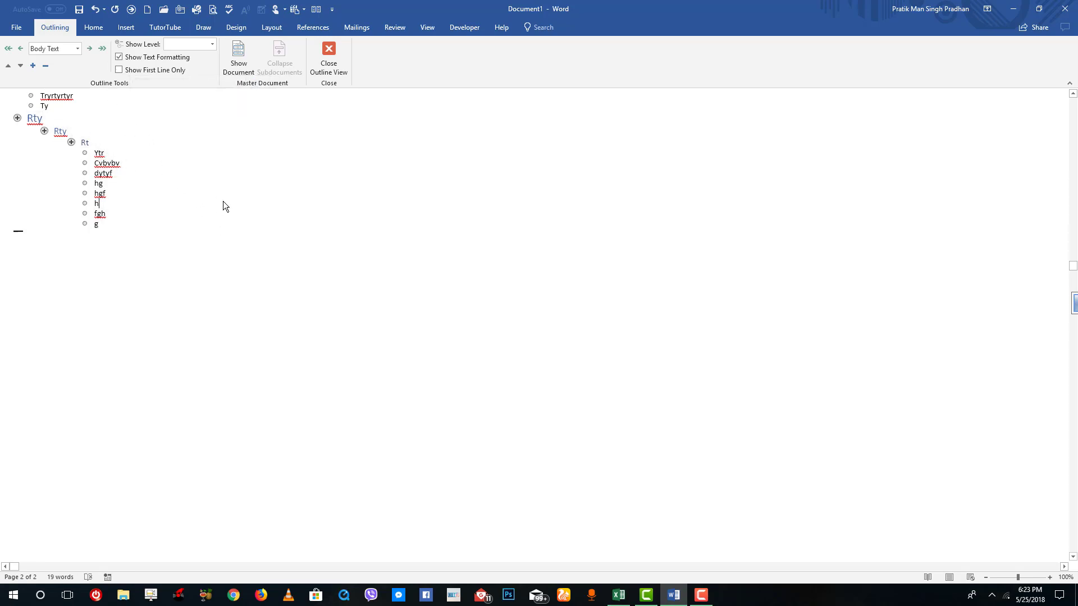